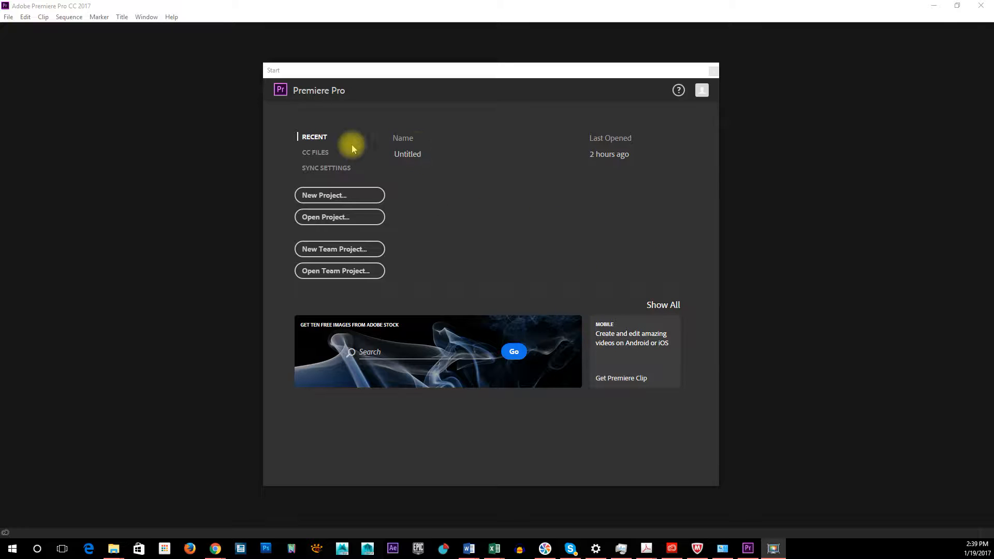
Create a new project named Demo1 in E:\temp, keeping the default general and scratch disk settings
click(345, 201)
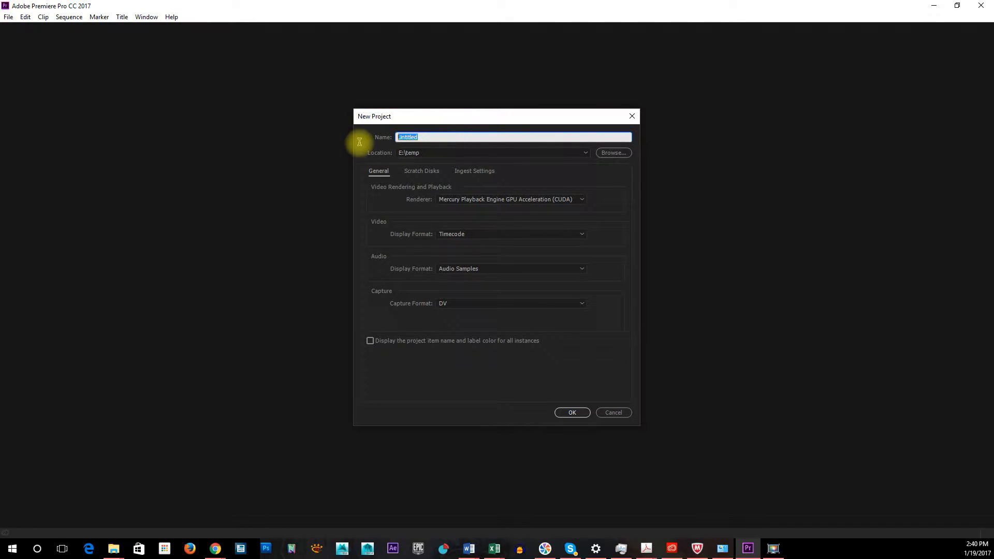
text(D)
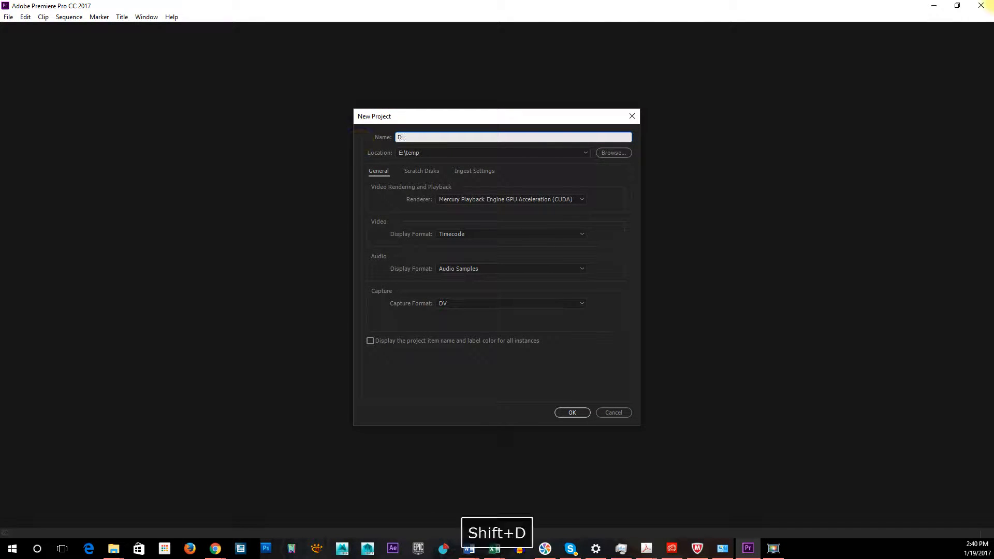
text(emo1)
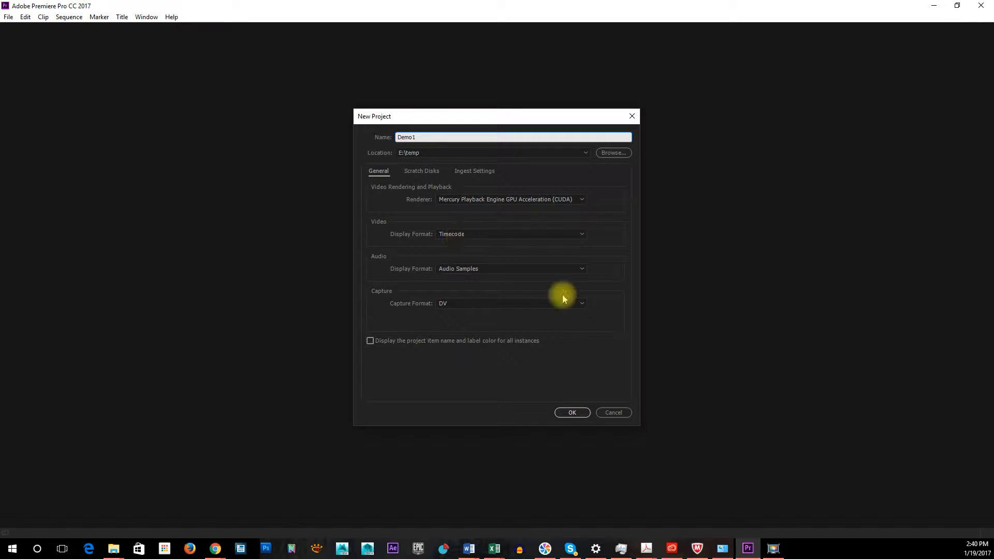
click(410, 173)
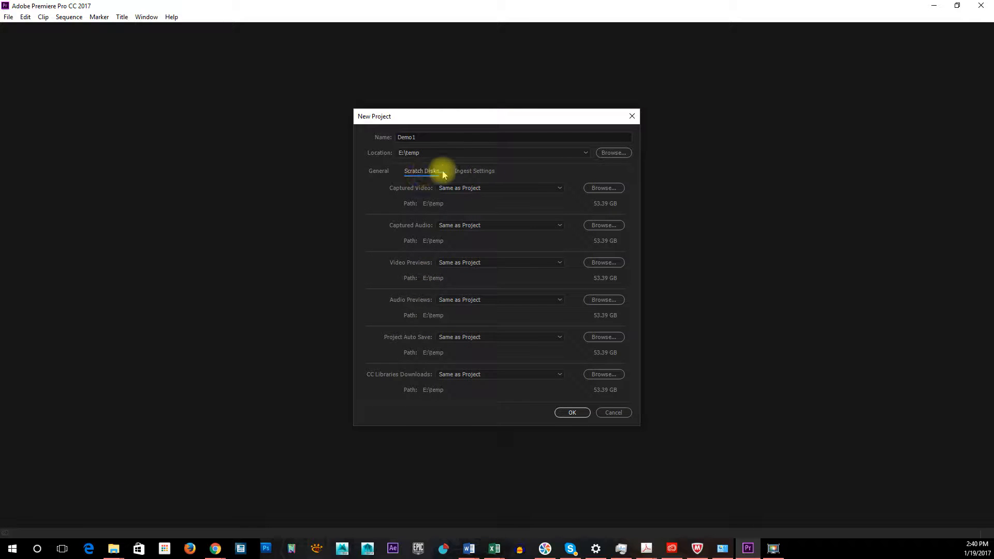
click(379, 171)
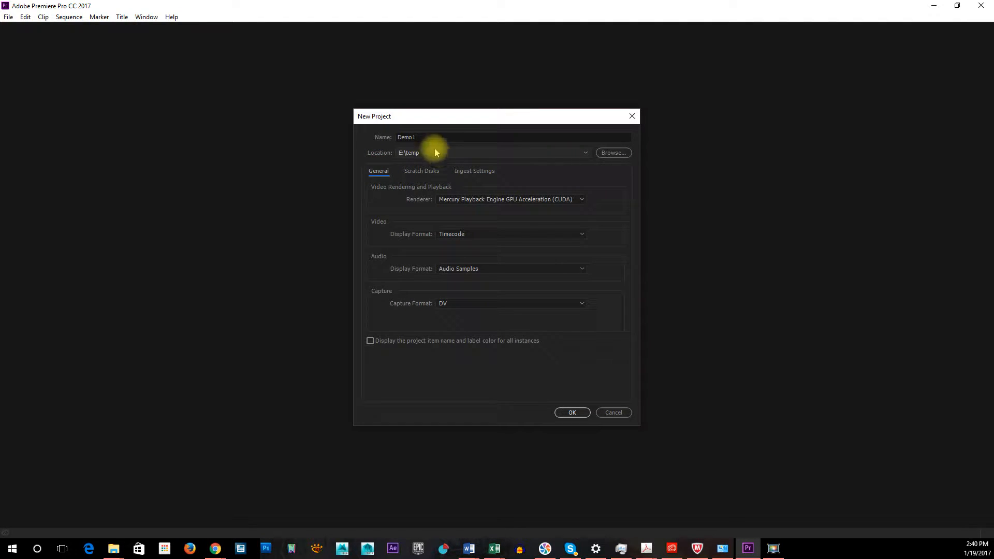
click(571, 417)
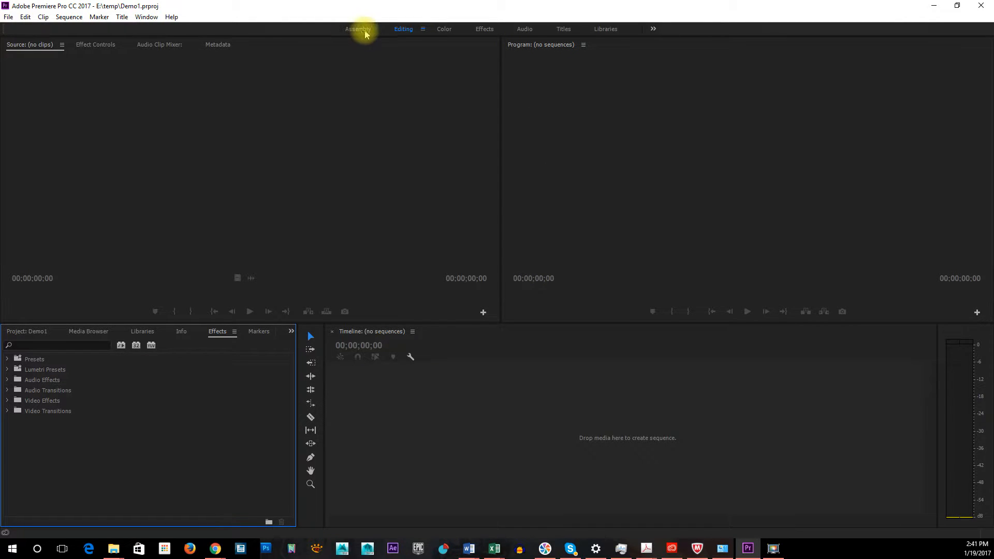
Look through the Color, Effects and Assembly workspaces, and return to the Editing workspace
click(444, 31)
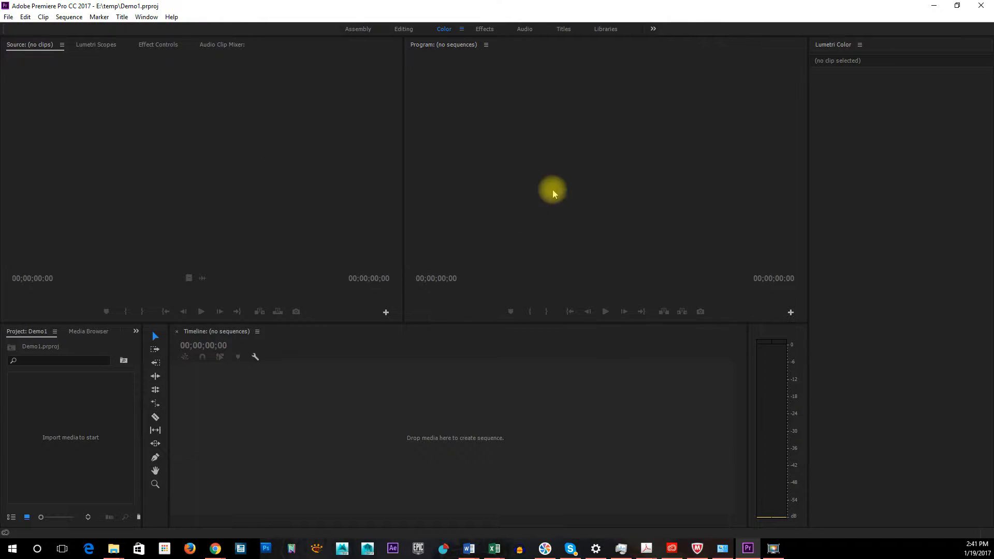
click(492, 29)
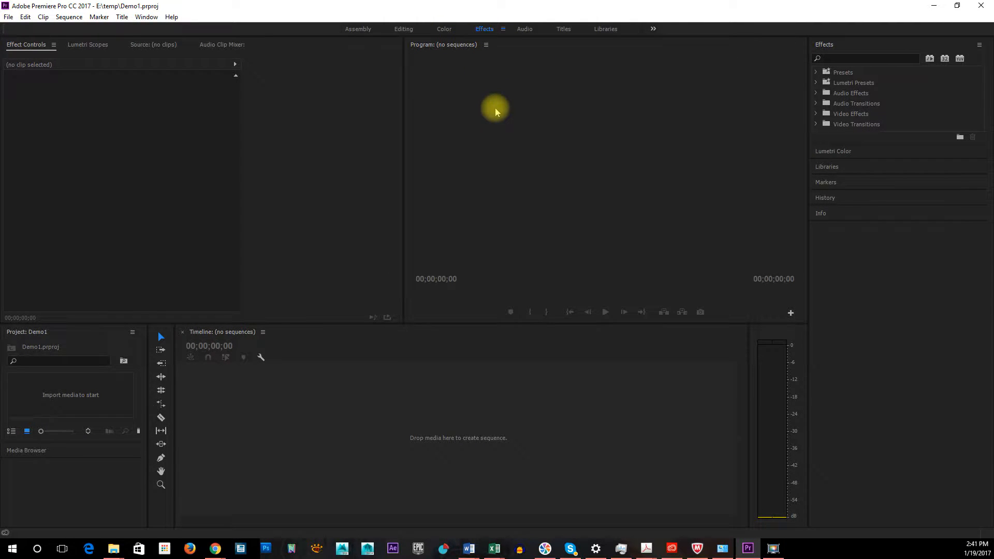
click(448, 32)
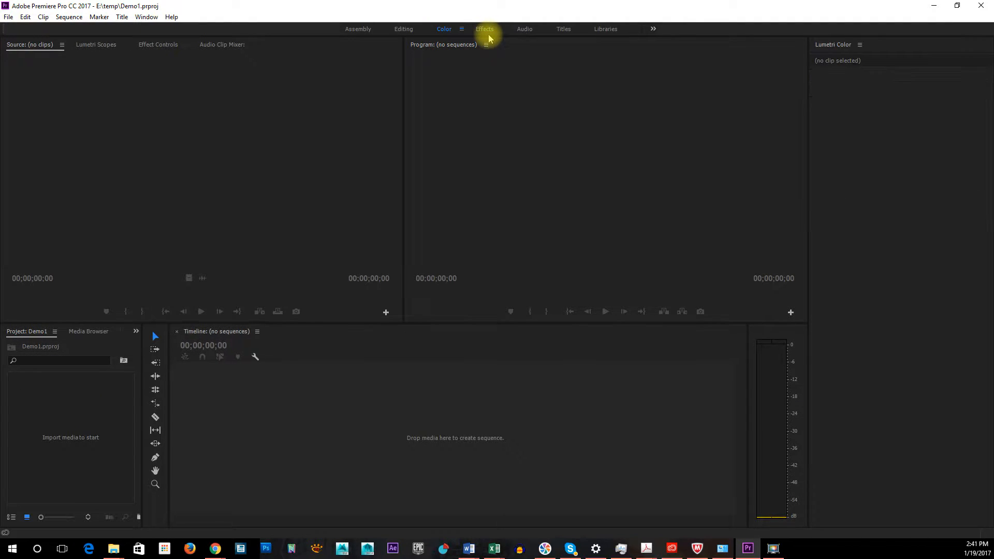
click(406, 31)
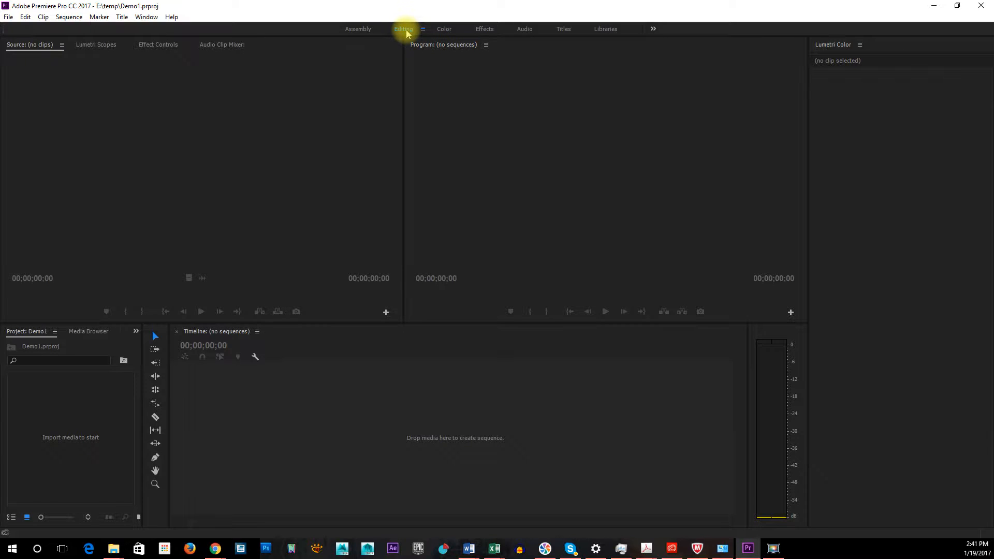
click(360, 30)
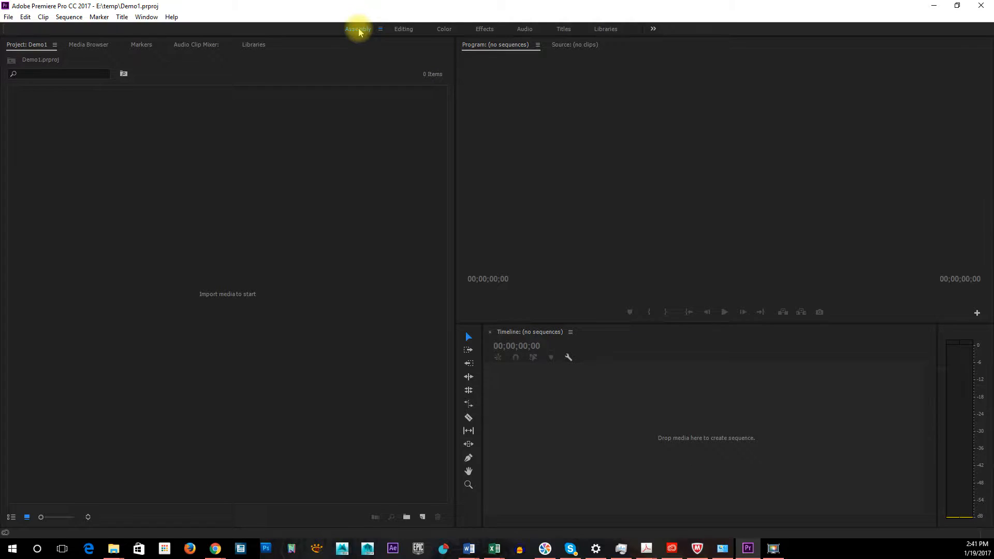
click(401, 30)
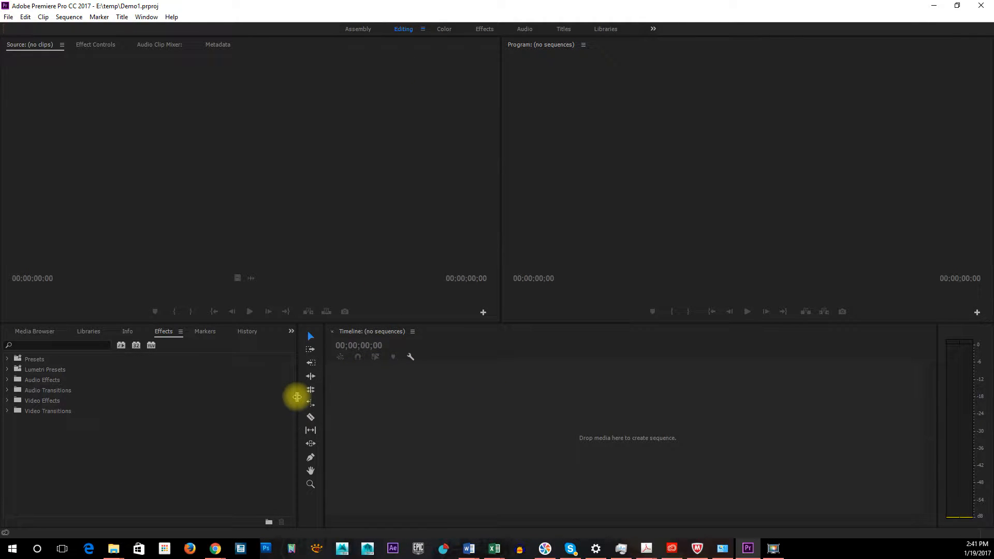
Slightly widen the Effects panel group and place 5_Illustrator_Saving for Turnin.mp4 in the empty timeline as a new sequence
drag(297, 397, 306, 377)
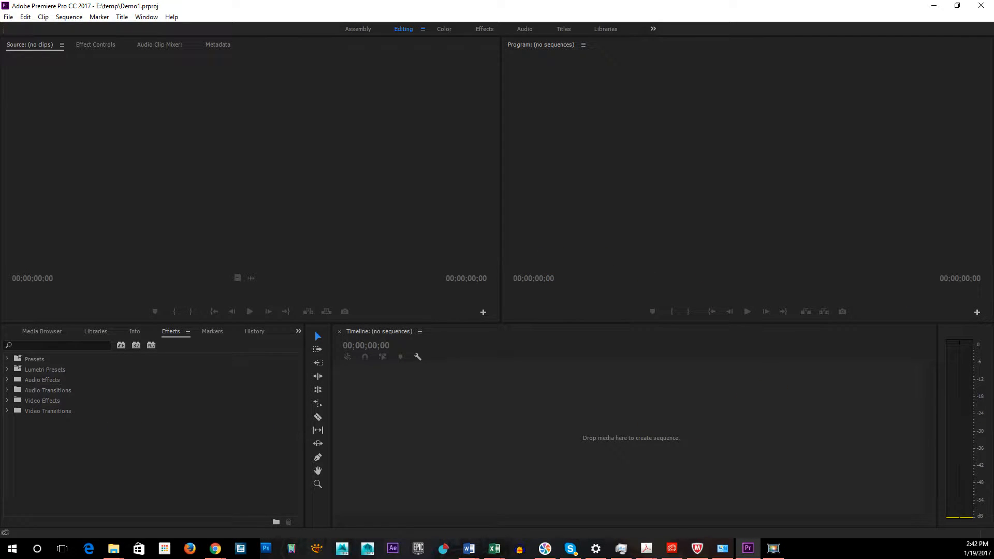
drag(993, 60, 837, 46)
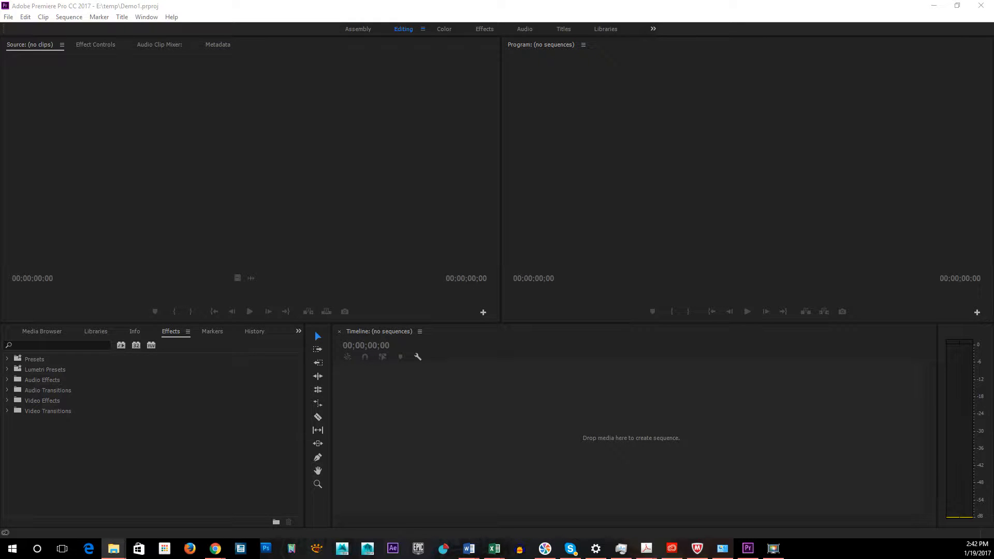
drag(993, 355, 396, 414)
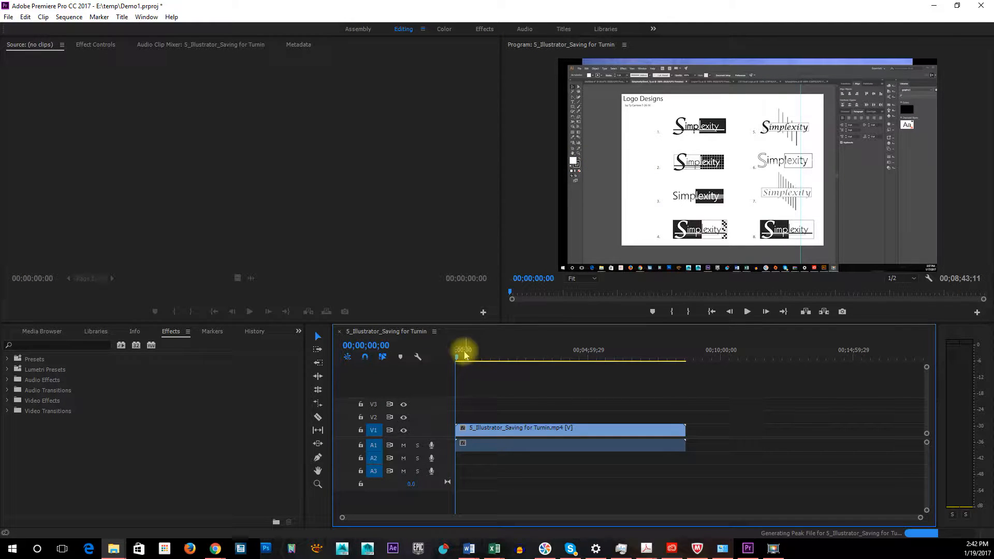
Scrub the start of the sequence and play a few seconds from 00;00;07;01
click(483, 357)
drag(483, 357, 458, 361)
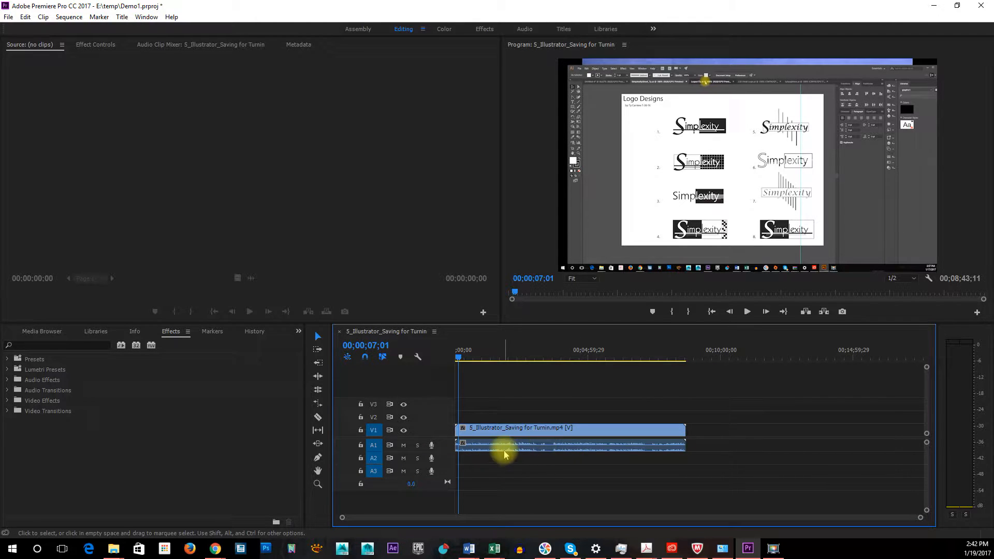
key(space)
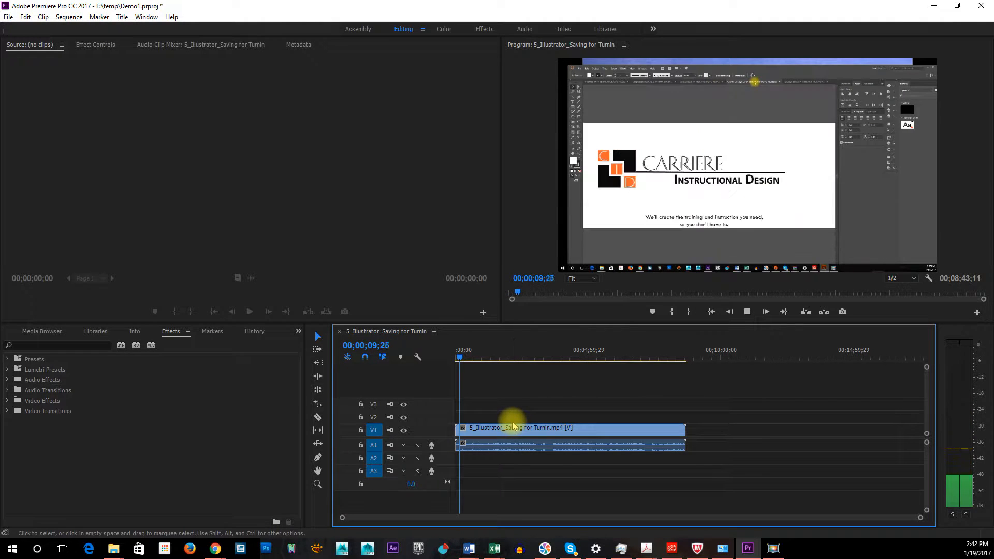
key(space)
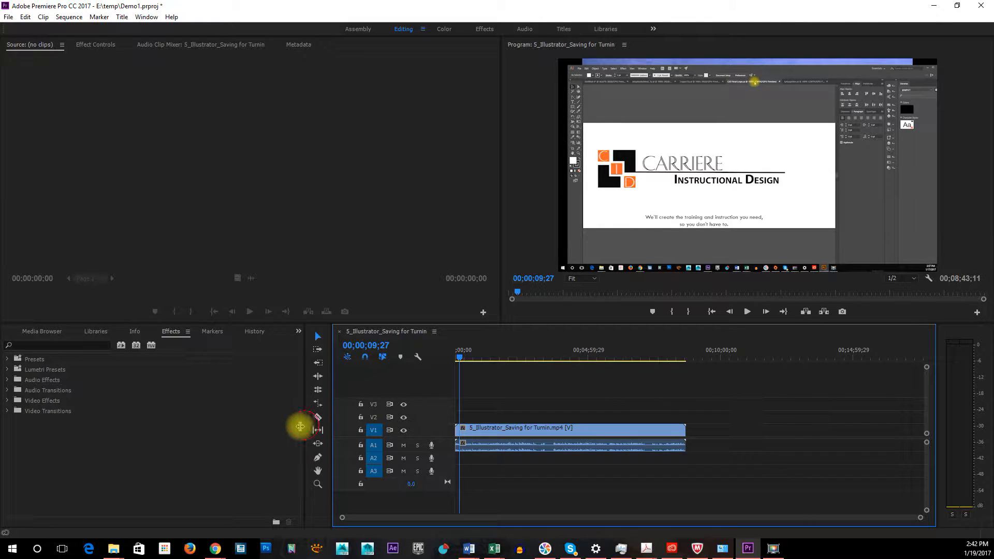
Narrow the Effects panel group and the tools area to widen the timeline, and bring the Libraries panel to the front
drag(300, 426, 167, 414)
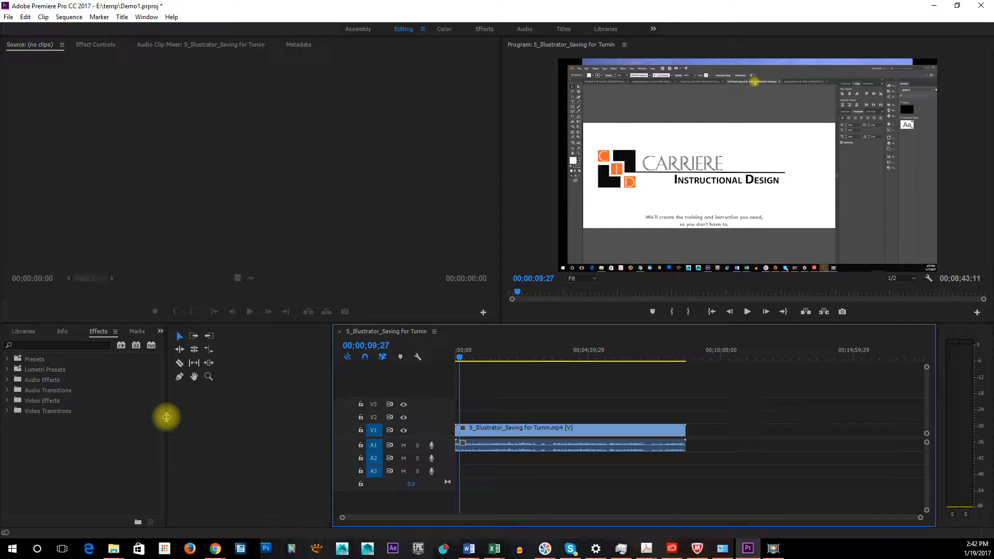
click(61, 332)
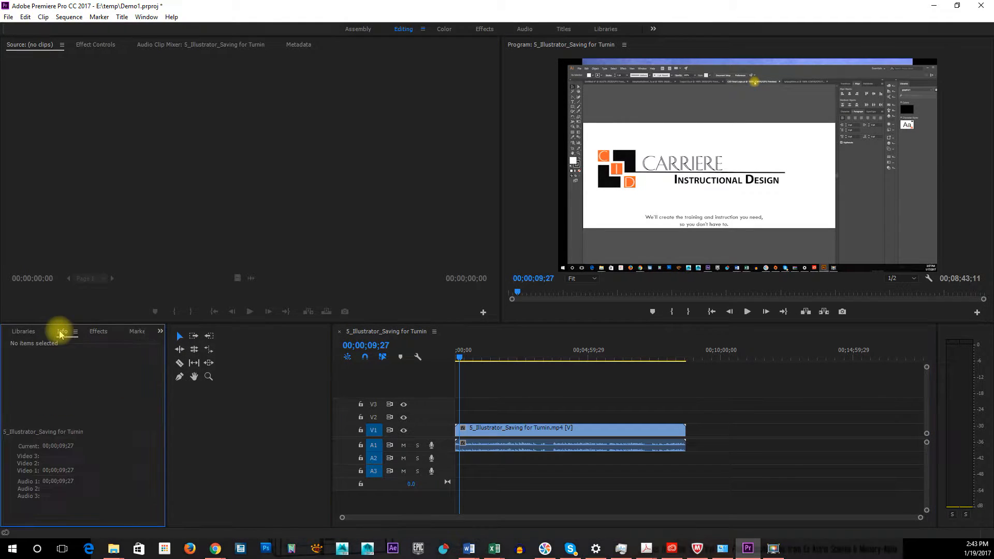
click(26, 332)
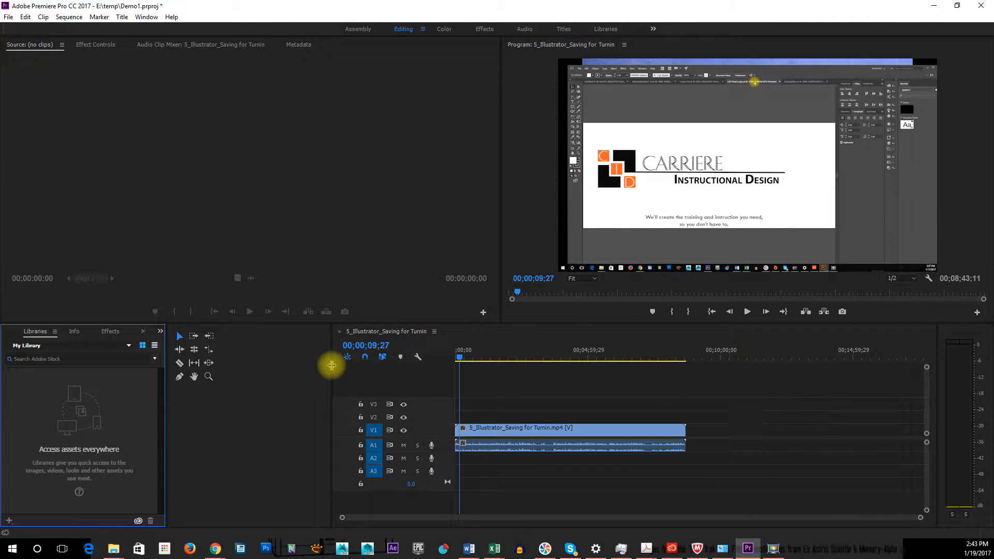
drag(331, 367, 195, 372)
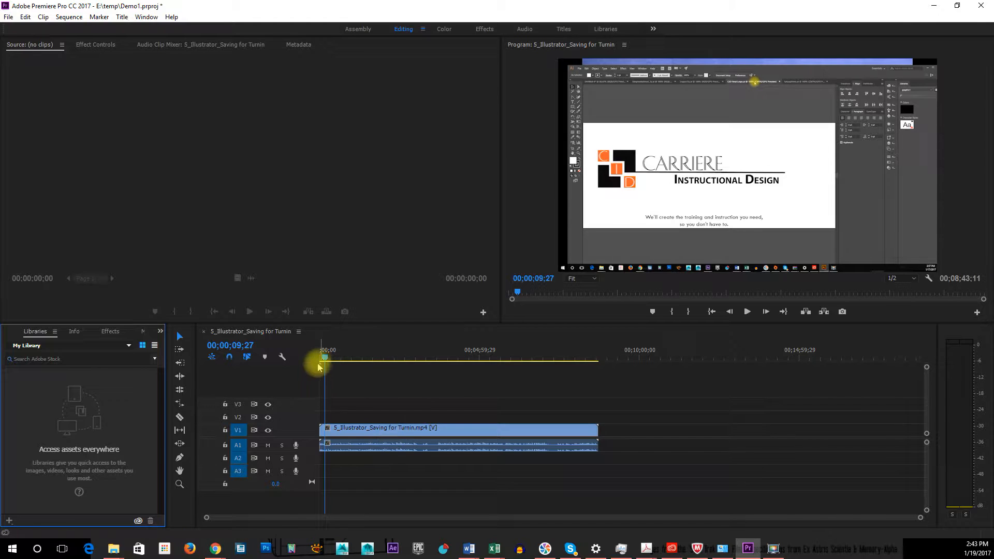
Scrub through the video clip and park the playhead at 00;01;42;26
drag(355, 352, 401, 354)
click(399, 440)
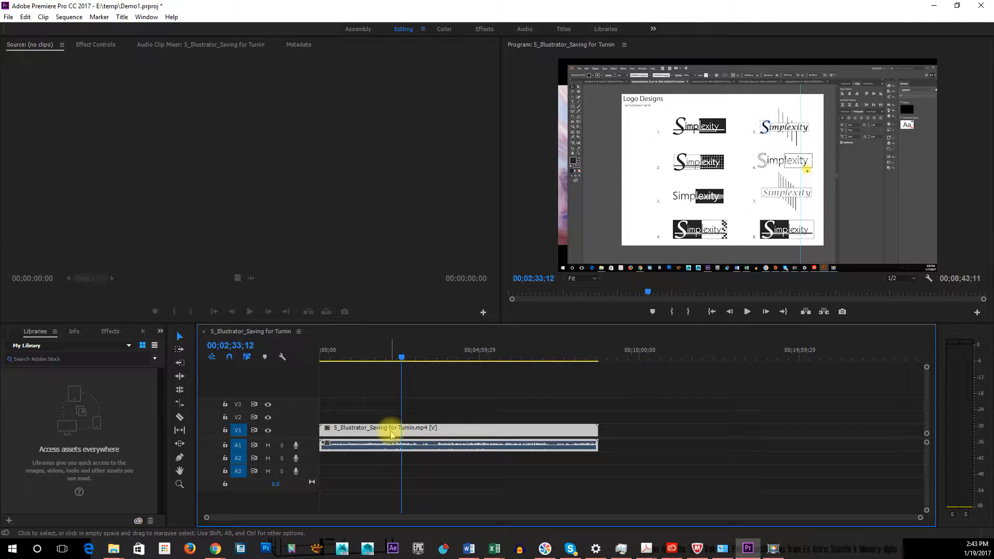
drag(402, 358, 464, 359)
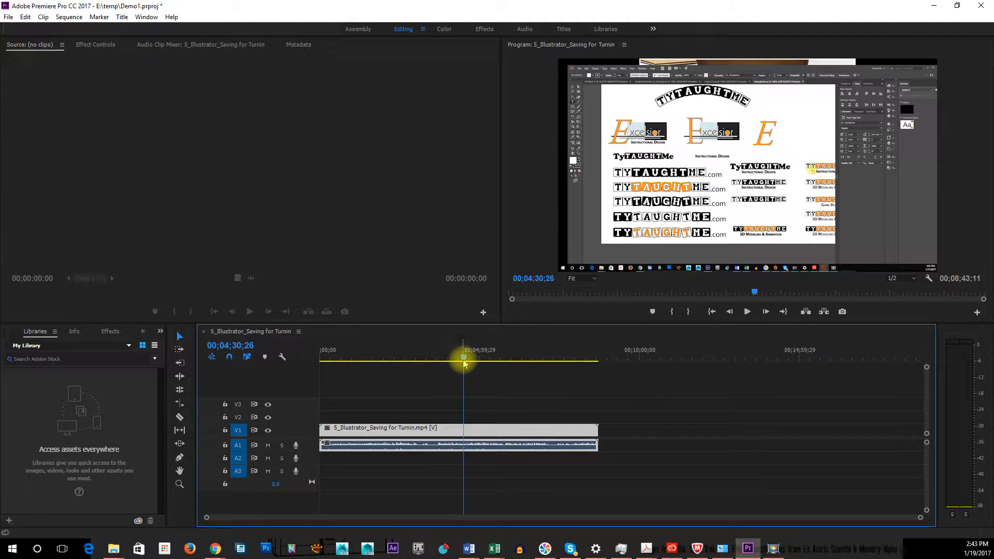
drag(456, 358, 373, 357)
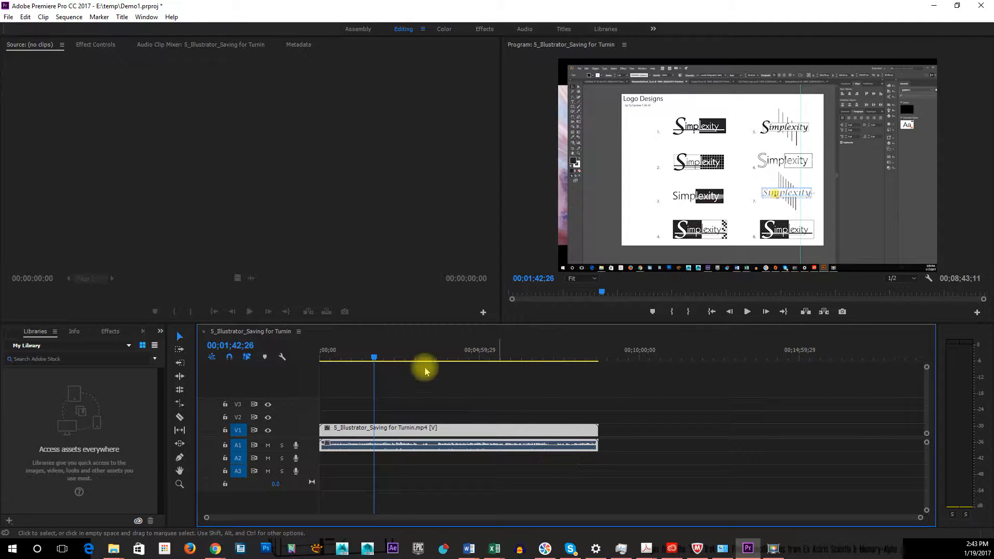
mouse_move(375, 360)
mouse_down()
mouse_move(350, 355)
mouse_move(375, 358)
mouse_up()
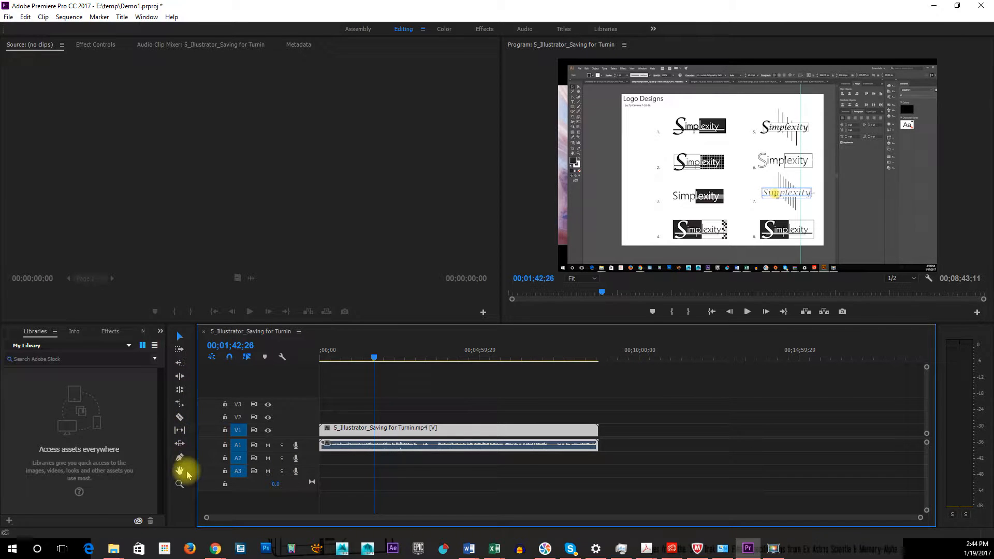
Split the clip with the Razor tool at the playhead and at two further points before the five-minute mark
click(180, 418)
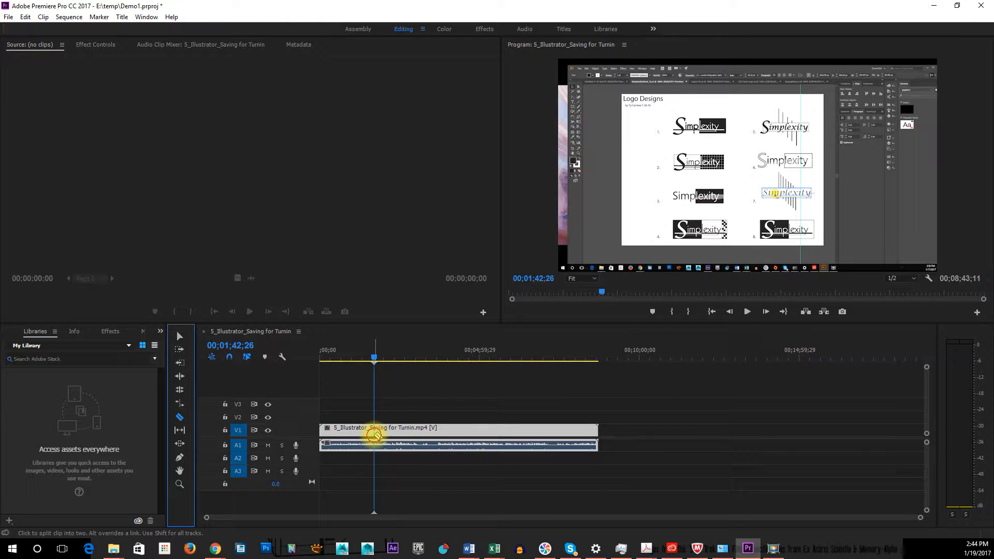
click(374, 435)
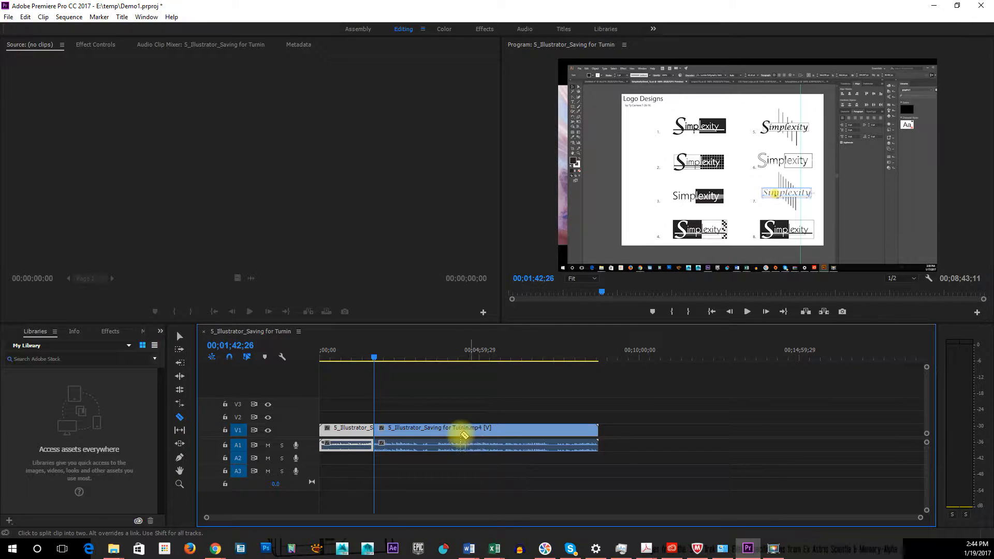
click(438, 433)
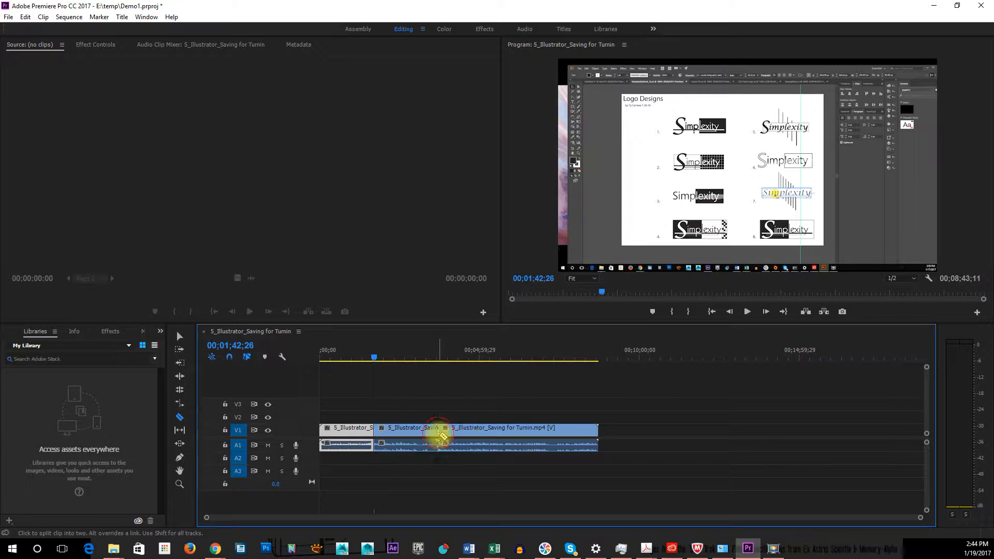
click(472, 433)
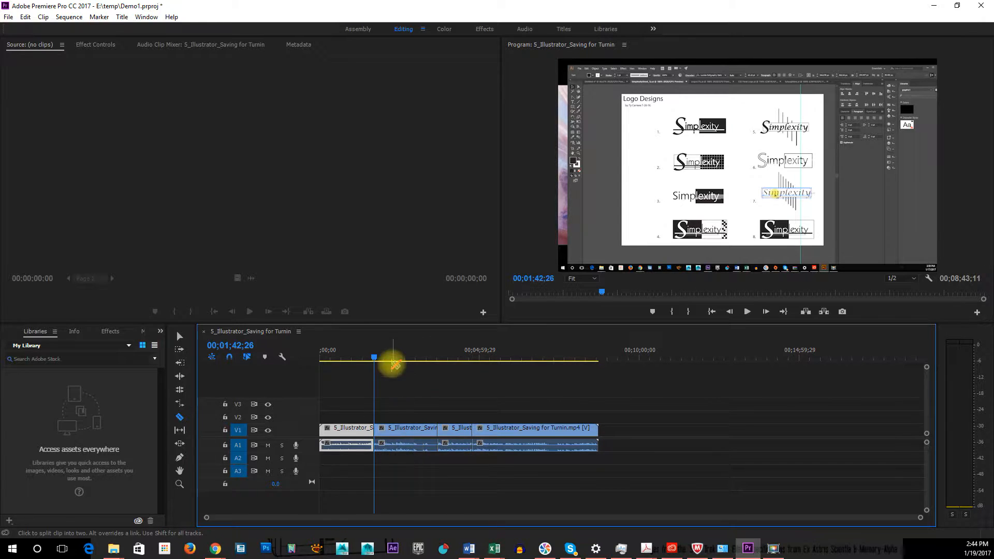
Select the cut segments one by one with the Selection tool, and delete the second segment without closing its gap
click(178, 338)
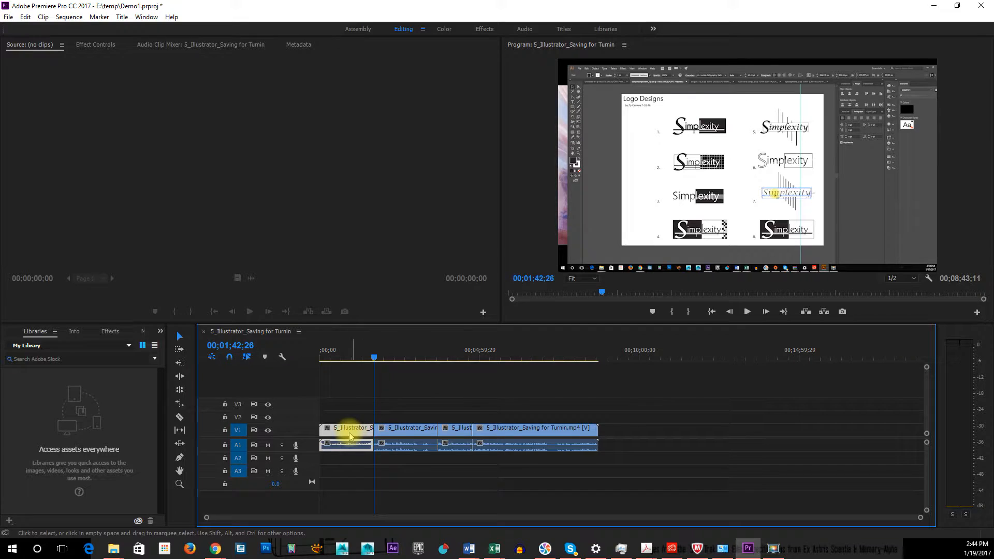
click(410, 426)
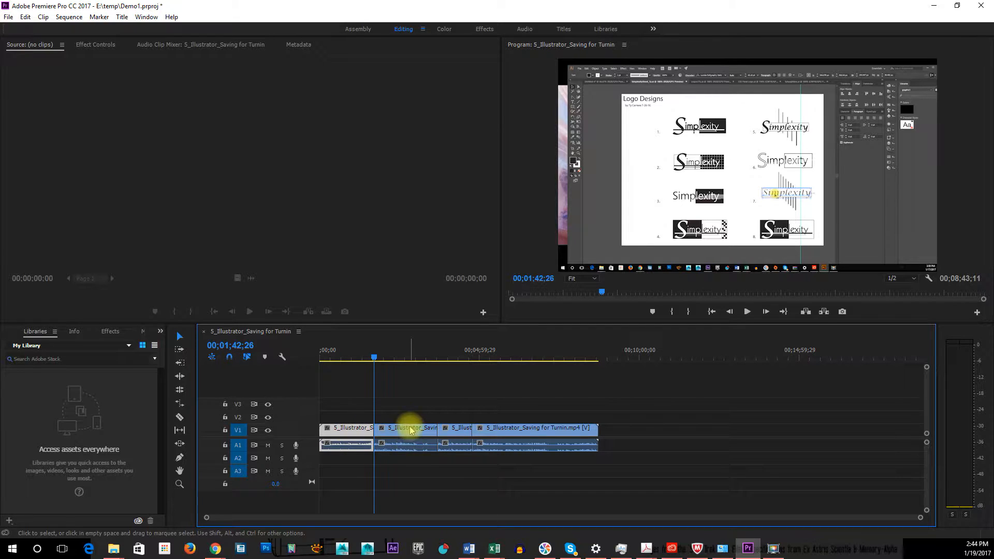
click(463, 428)
click(517, 428)
click(341, 439)
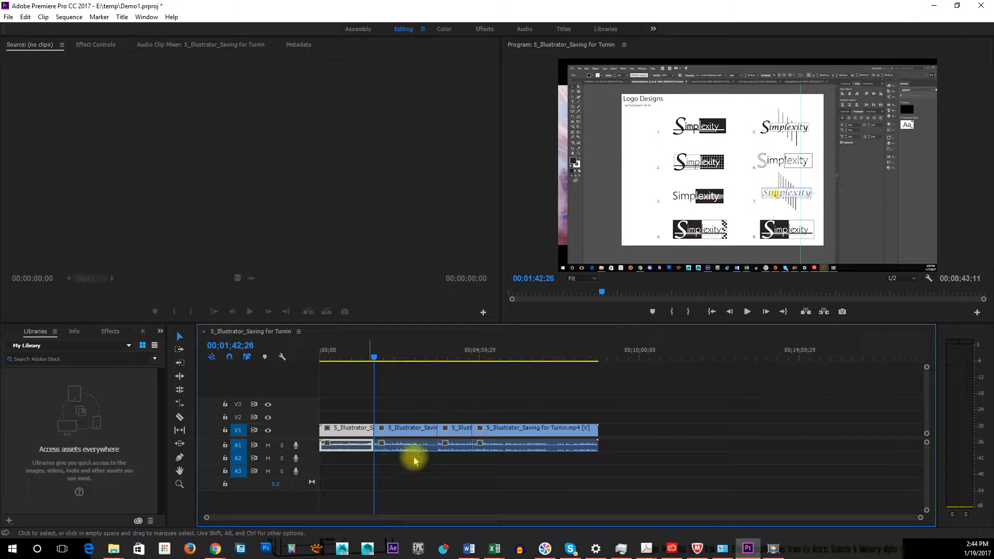
click(417, 433)
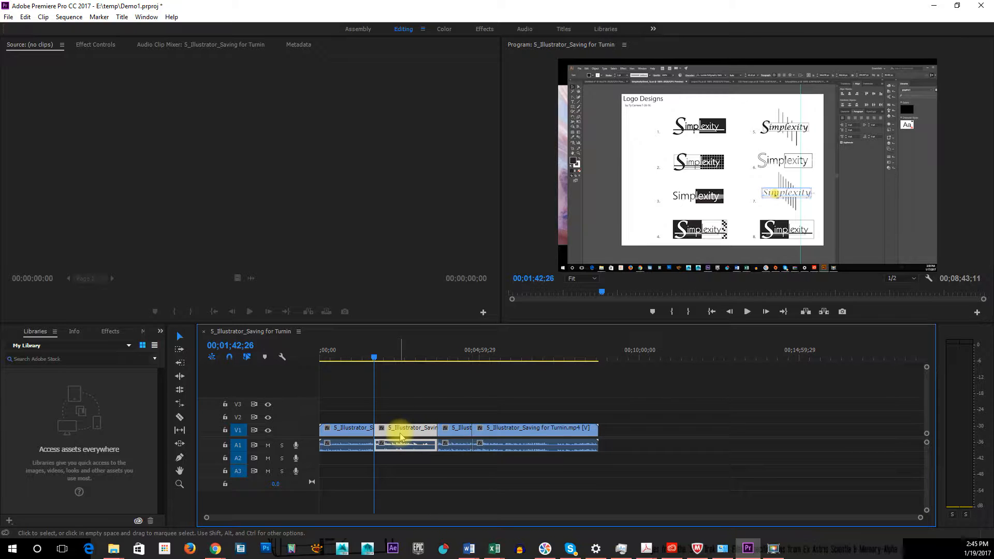
key(Delete)
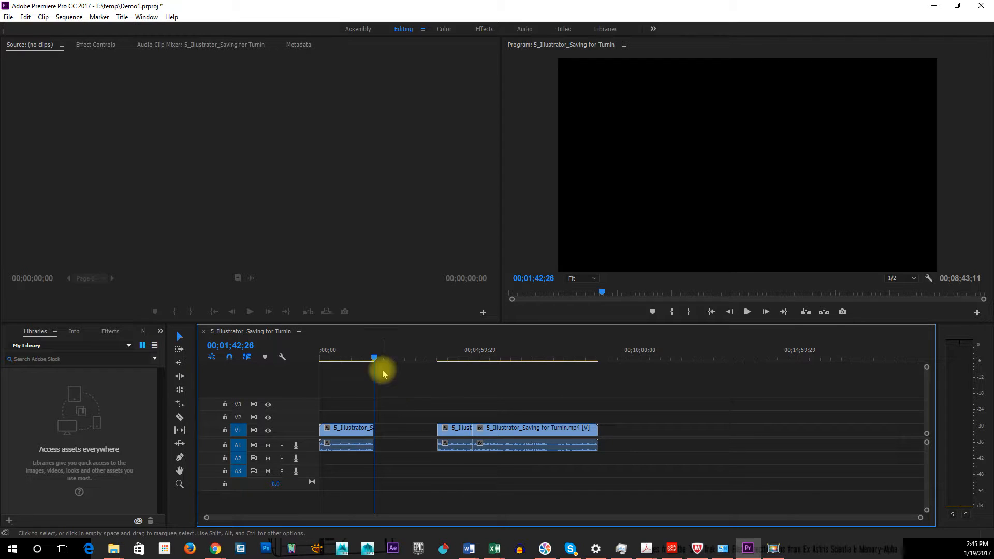
Try closing the gap by moving the short segment after it against the first segment, and undo that move
mouse_move(375, 359)
mouse_down()
mouse_move(350, 355)
mouse_move(443, 368)
mouse_move(382, 363)
mouse_up()
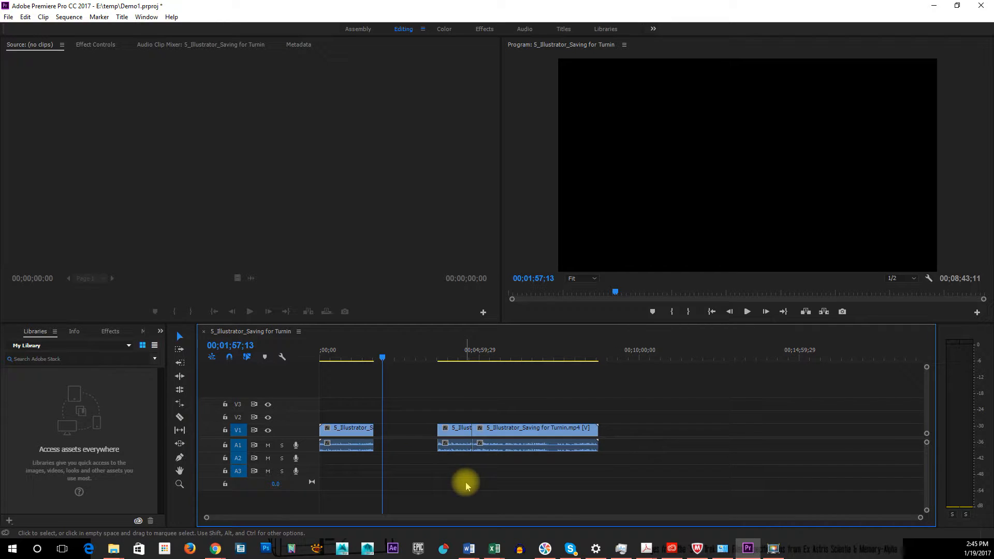
drag(453, 434, 390, 435)
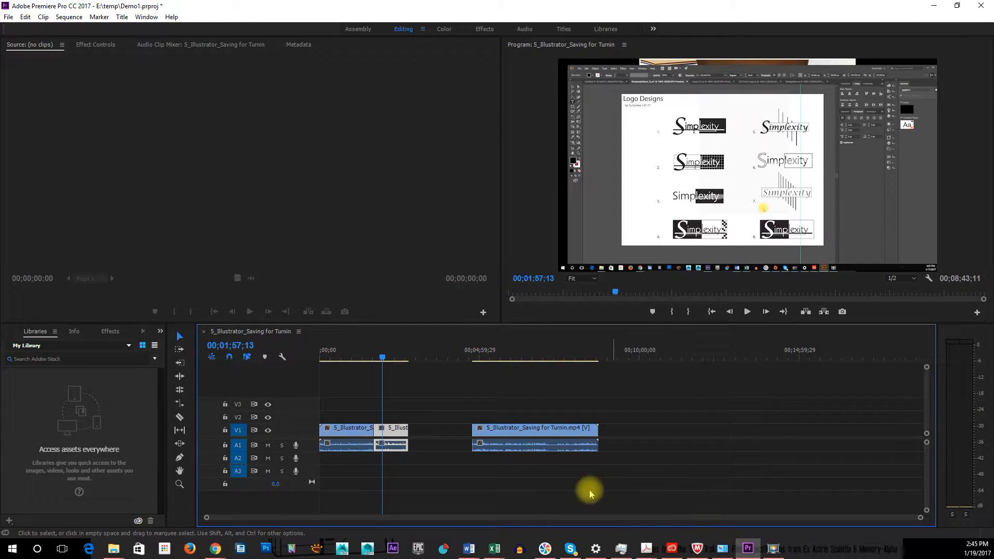
key(ctrl+z)
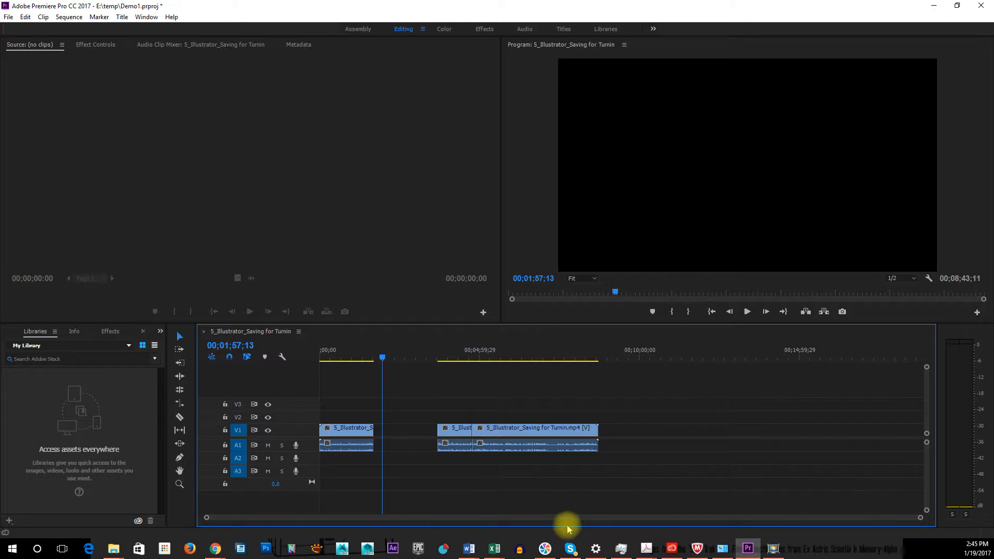
Restore the deleted second segment and remove it with Ripple Delete, parking the playhead just past the new join at 00;01;48;21
key(ctrl+z)
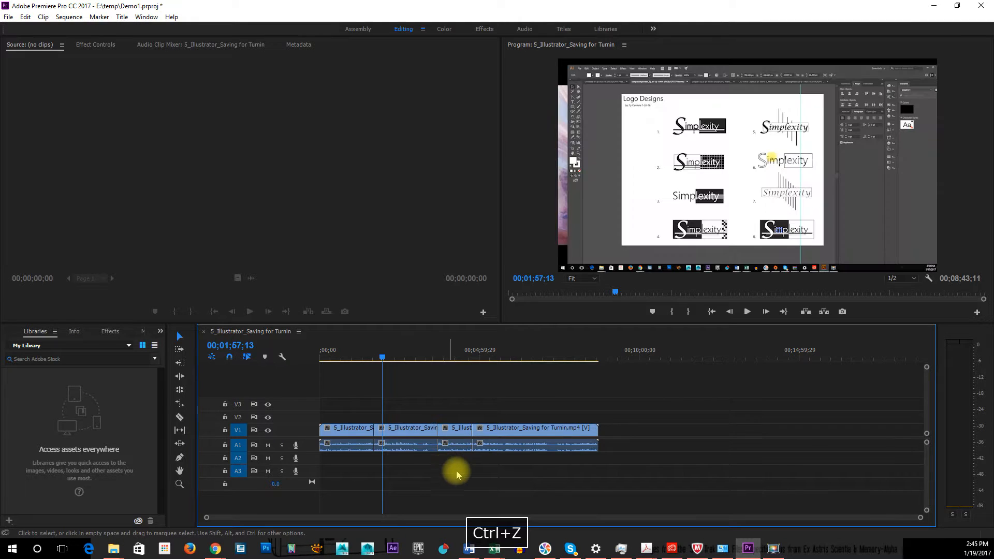
click(404, 429)
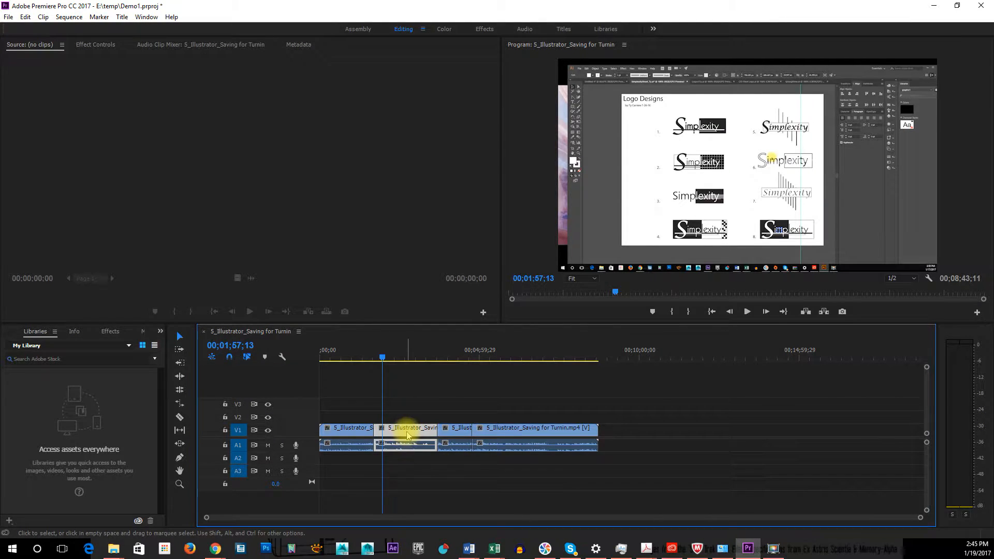
right_click(408, 434)
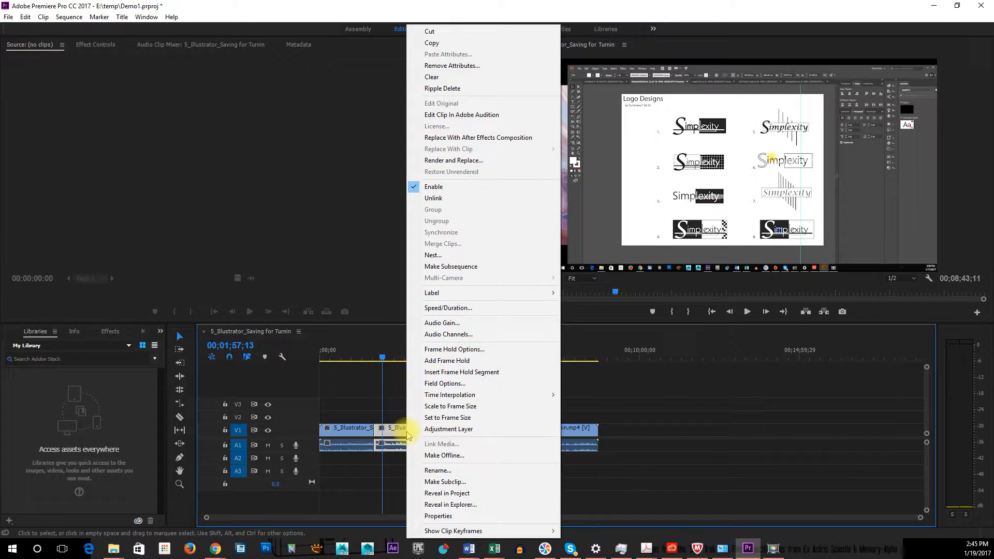
click(461, 89)
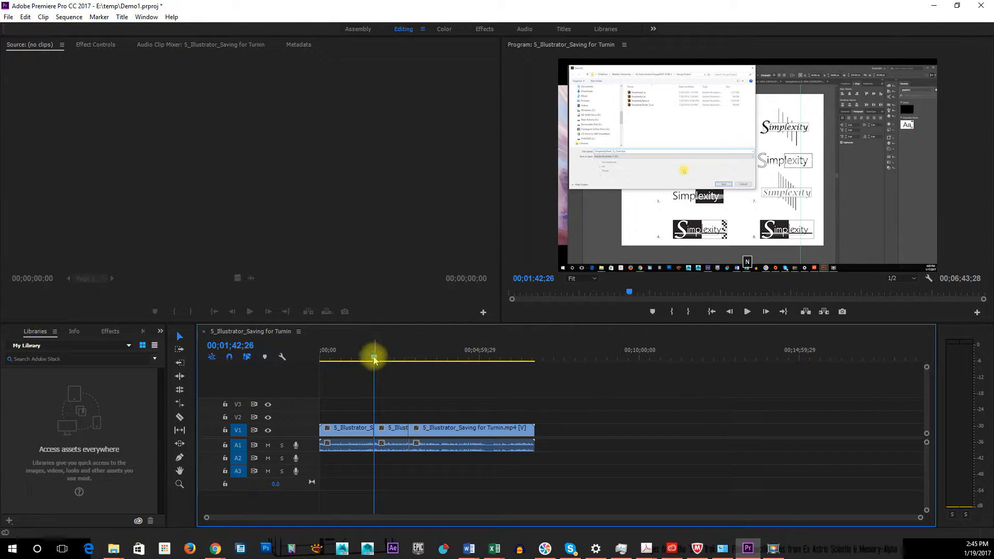
mouse_move(376, 356)
mouse_down()
mouse_move(362, 356)
mouse_move(406, 356)
mouse_move(378, 357)
mouse_up()
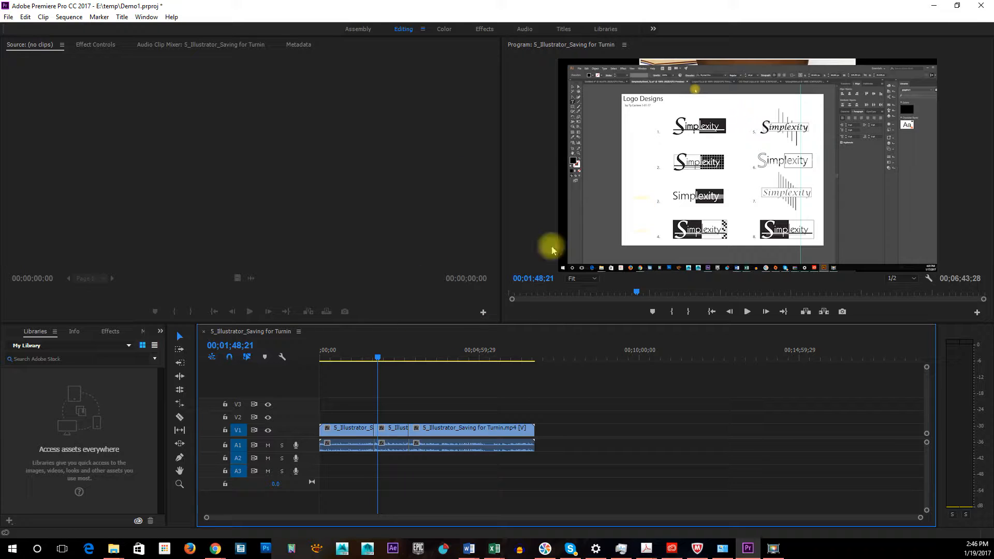
Look through the Color, Effects, Audio and Titles workspaces, selecting the first segment and moving the playhead to 00;00;57;04 in the Audio workspace
click(443, 32)
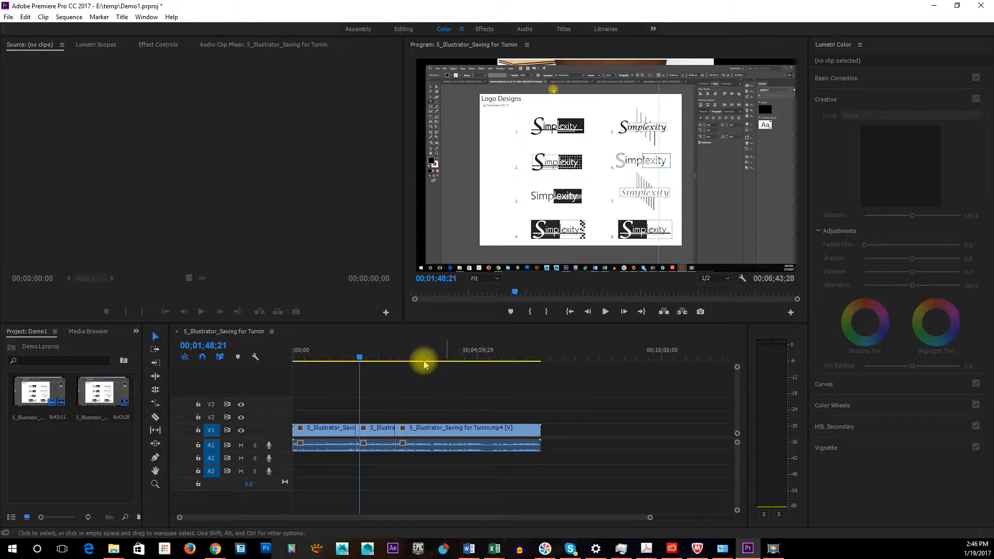
click(486, 29)
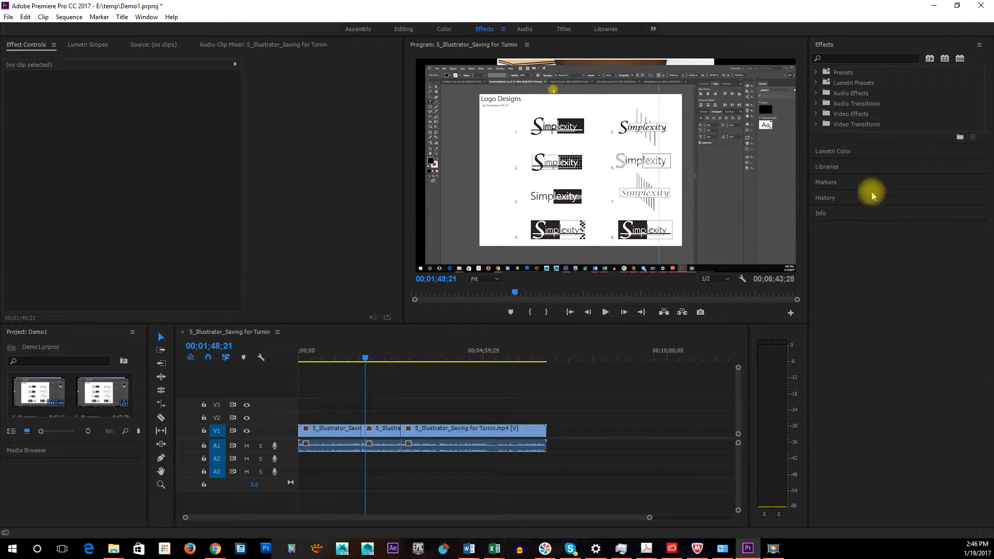
click(524, 29)
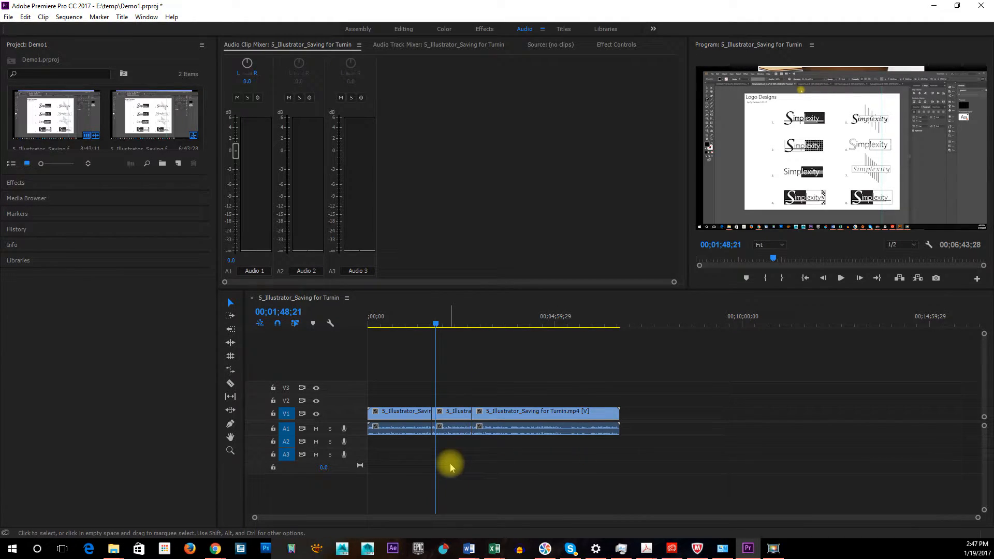
click(420, 433)
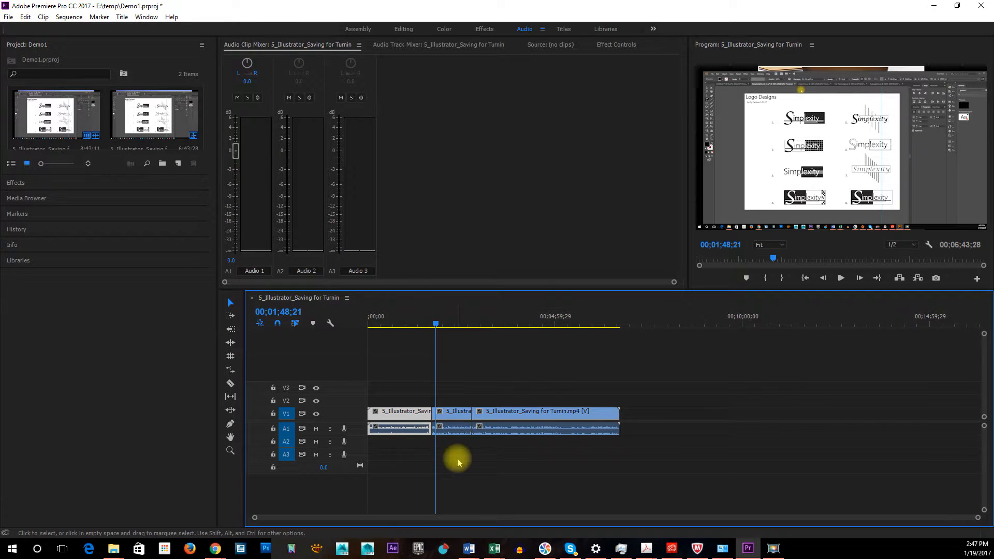
drag(435, 325, 404, 326)
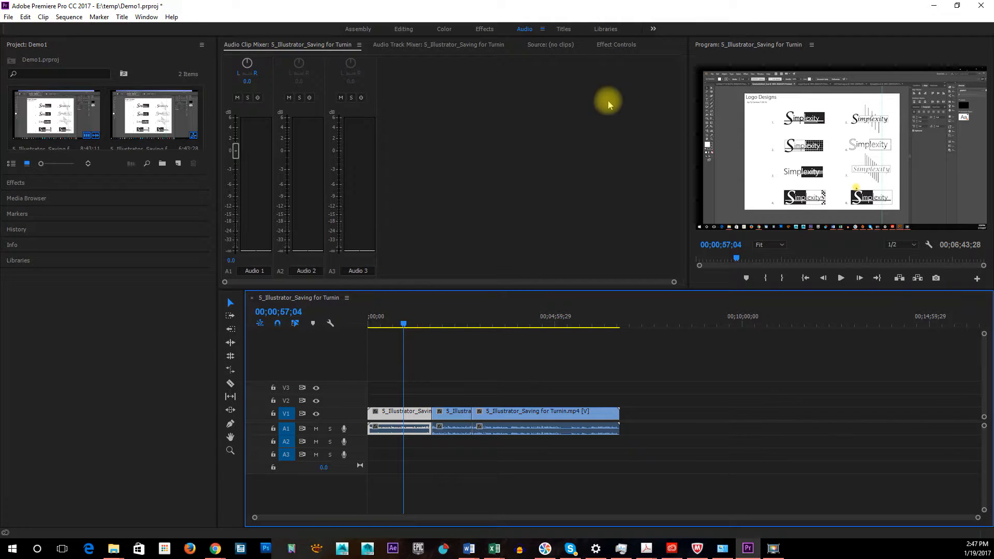
click(566, 29)
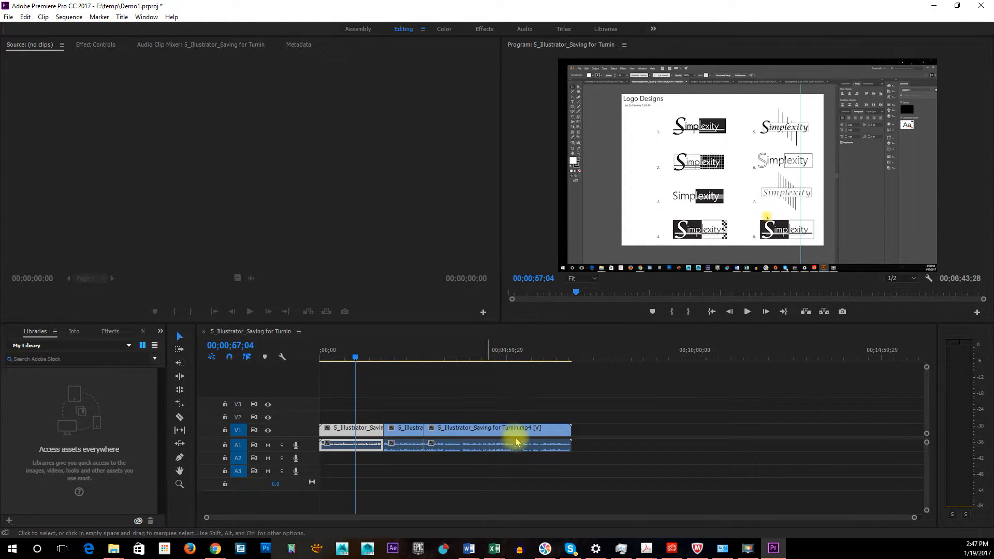
Deselect the clip in the Editing workspace and add a timeline marker at 00;00;35;18
click(414, 389)
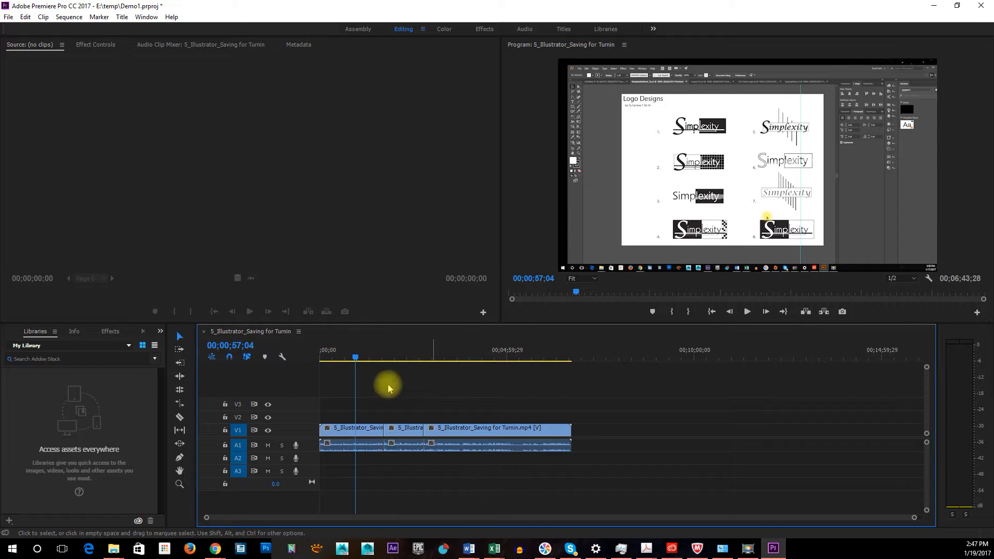
drag(356, 358, 326, 357)
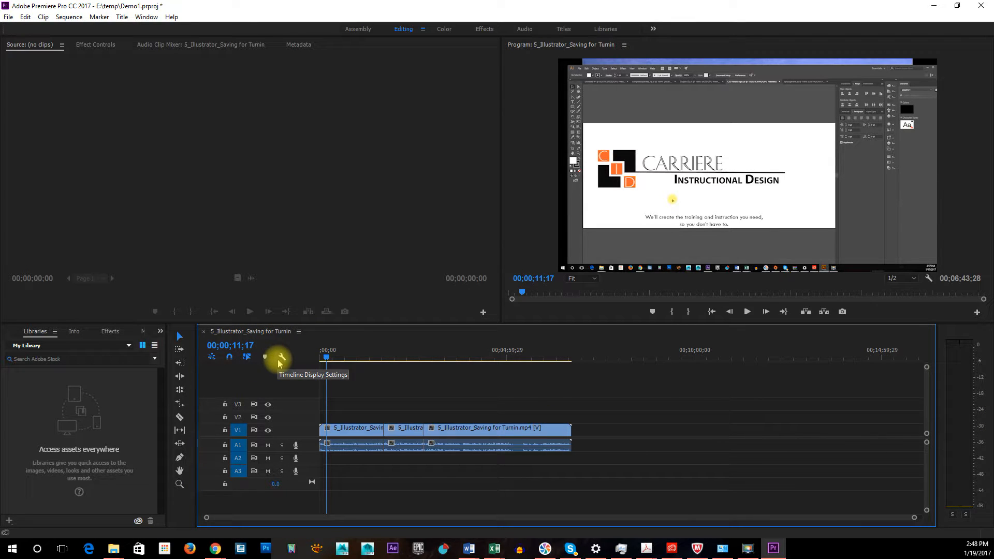
click(329, 361)
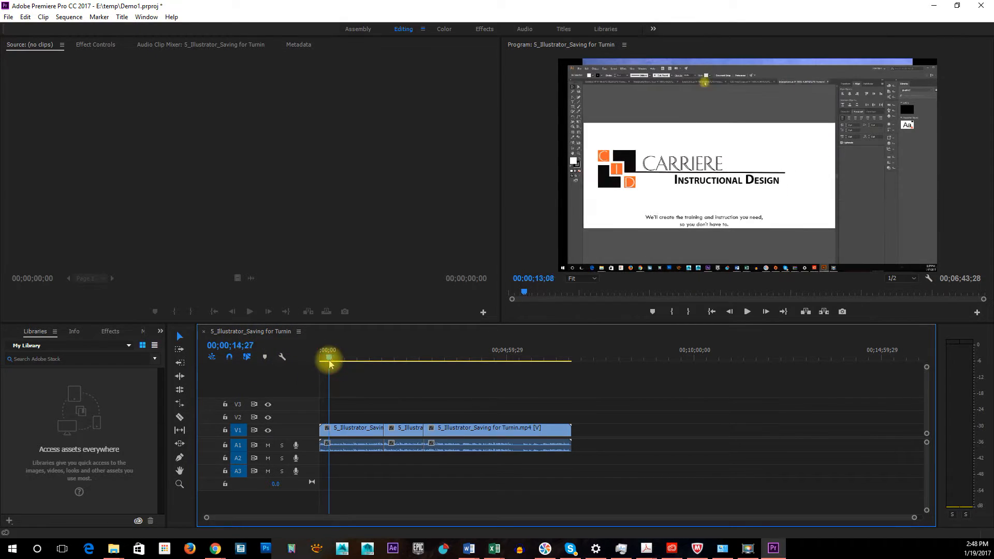
drag(329, 362, 342, 360)
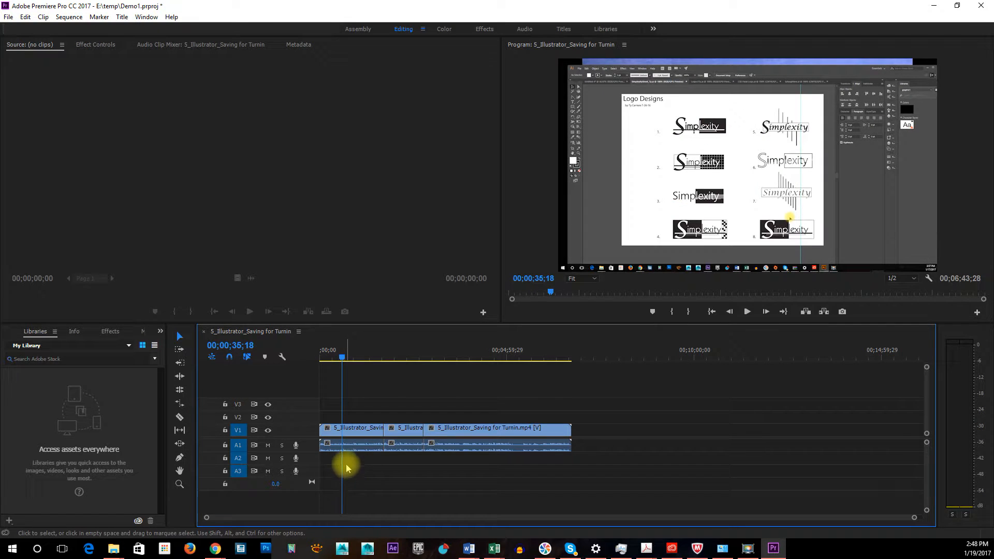
click(264, 357)
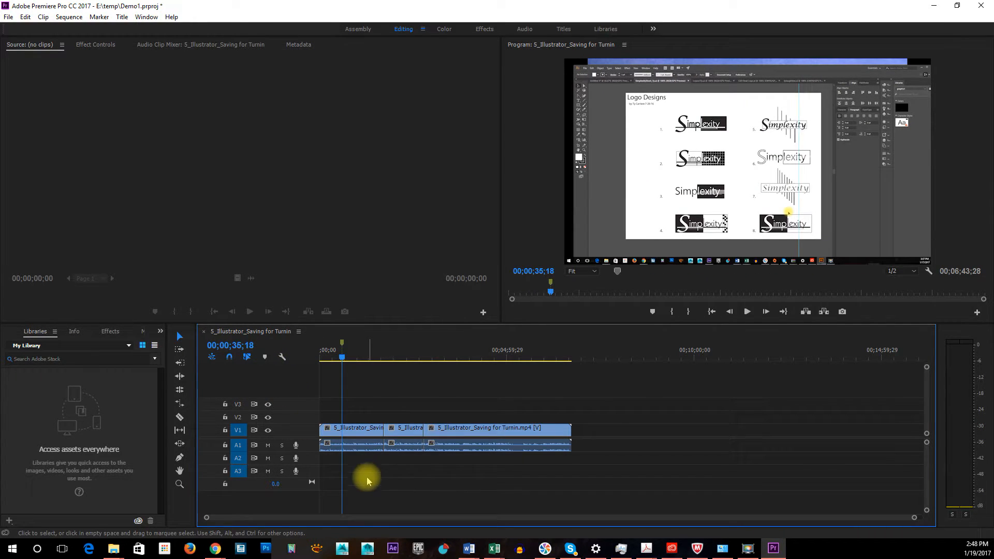
Add a second timeline marker at 00;00;44;21 and move between the two markers in the Program monitor
mouse_move(343, 358)
mouse_down()
mouse_move(355, 348)
mouse_move(347, 357)
mouse_up()
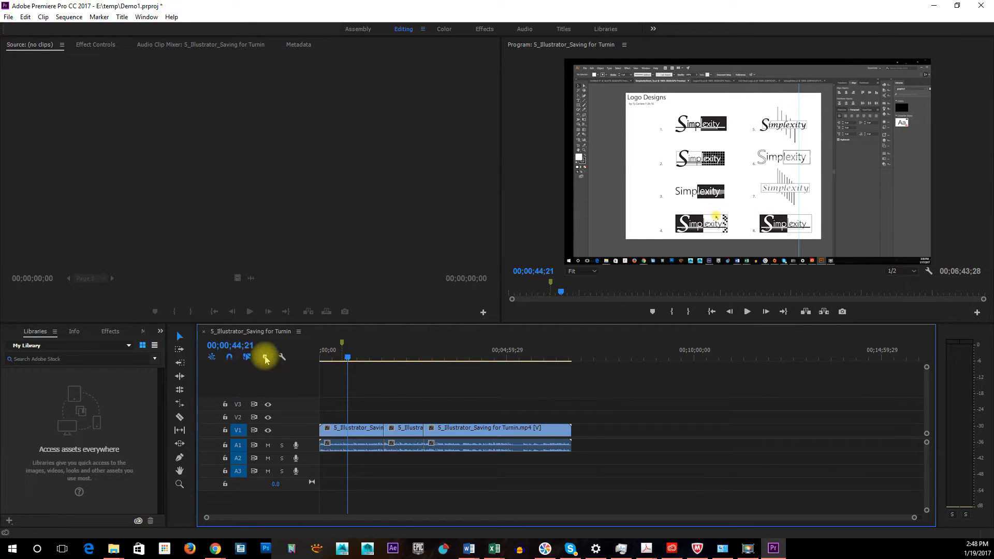
click(265, 359)
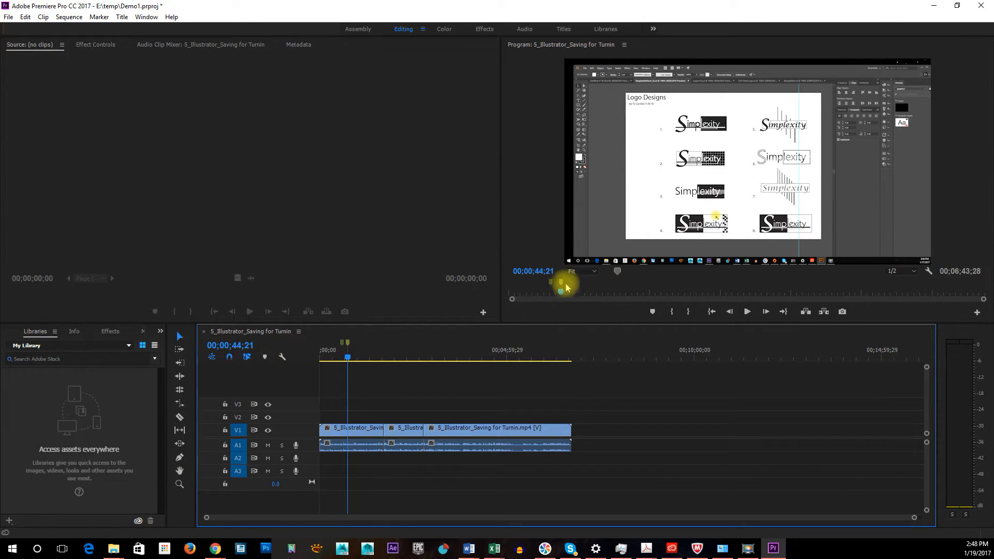
mouse_move(559, 288)
mouse_down()
mouse_move(548, 299)
mouse_move(561, 279)
mouse_move(553, 284)
mouse_up()
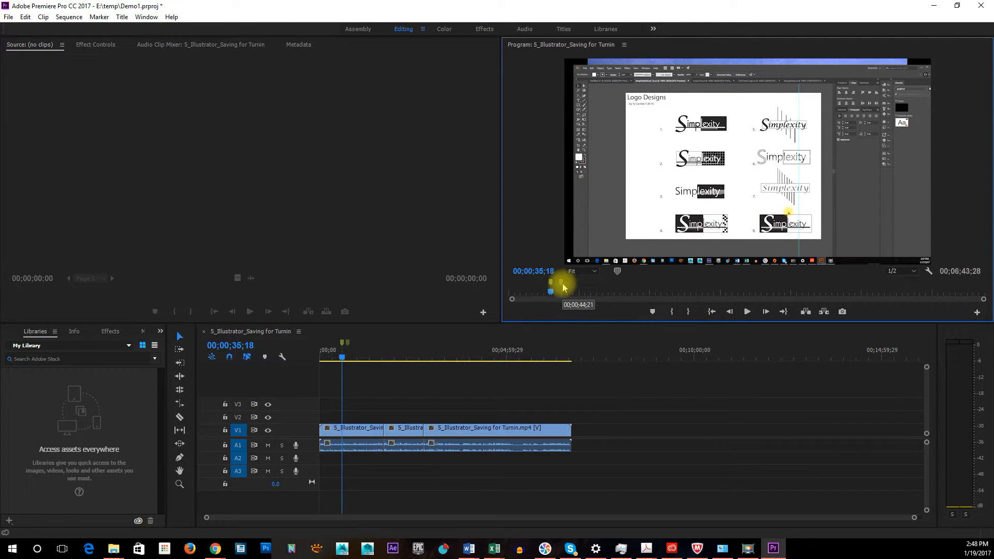
click(563, 287)
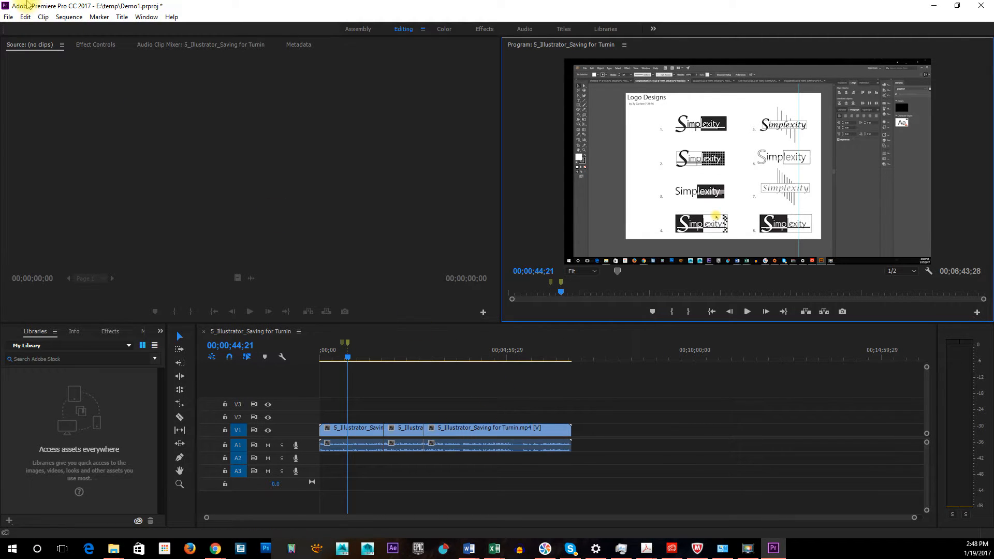
Open the media export settings for the sequence
click(8, 18)
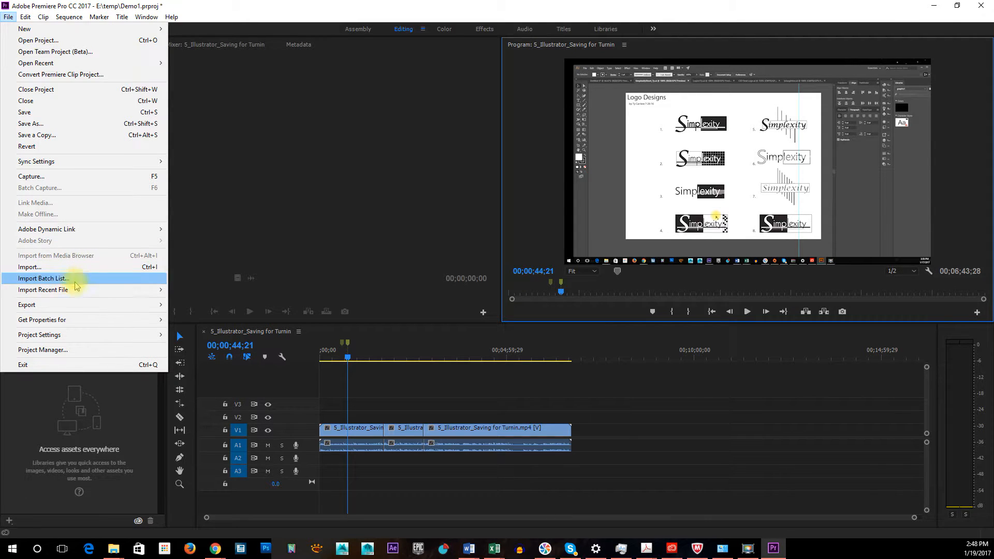
mouse_move(66, 306)
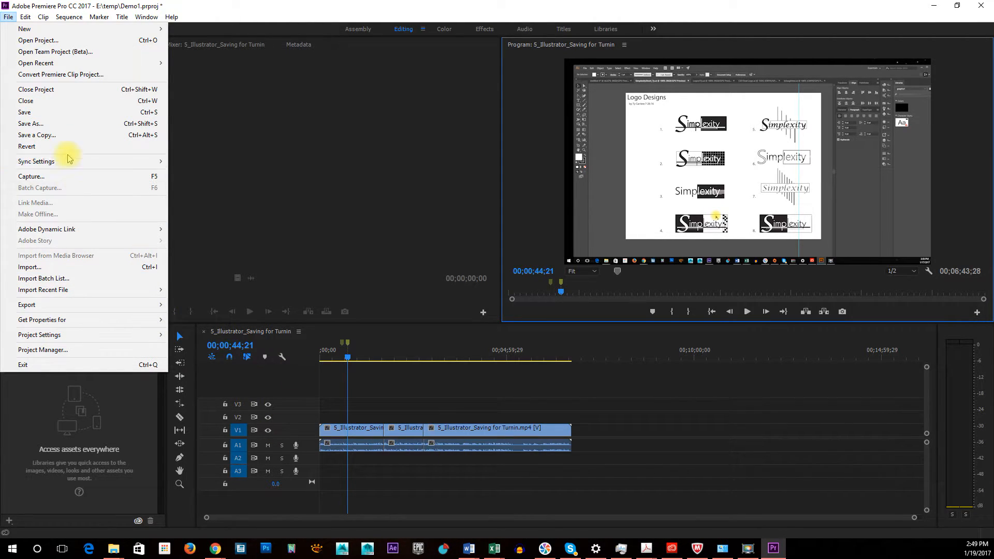
mouse_move(126, 305)
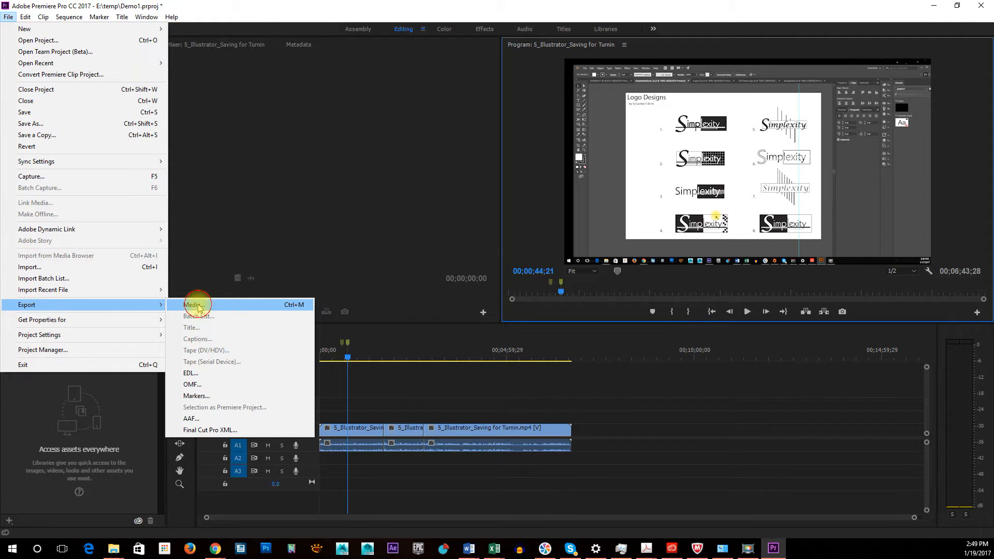
click(199, 306)
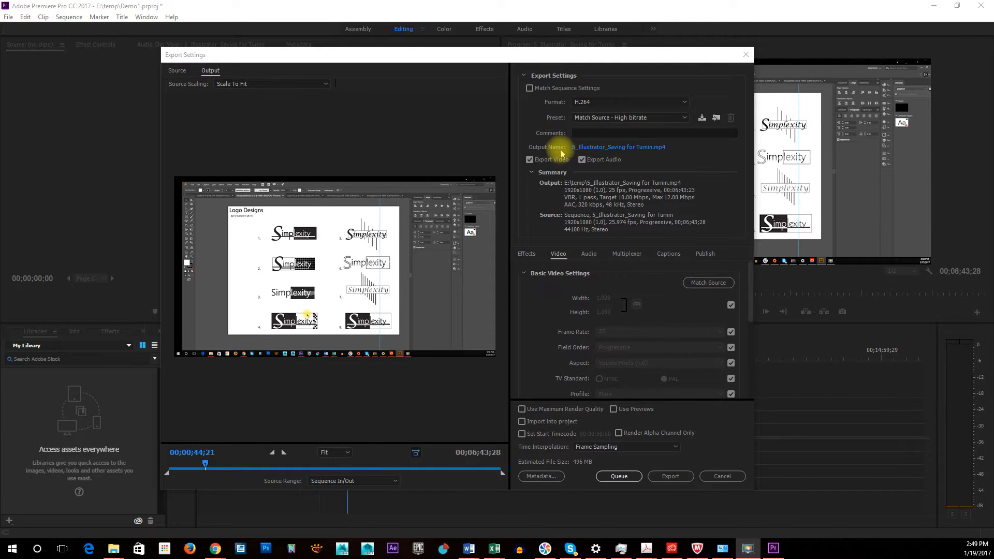
Look at the file name and save location for the exported video, and cancel the Save As dialog
click(594, 149)
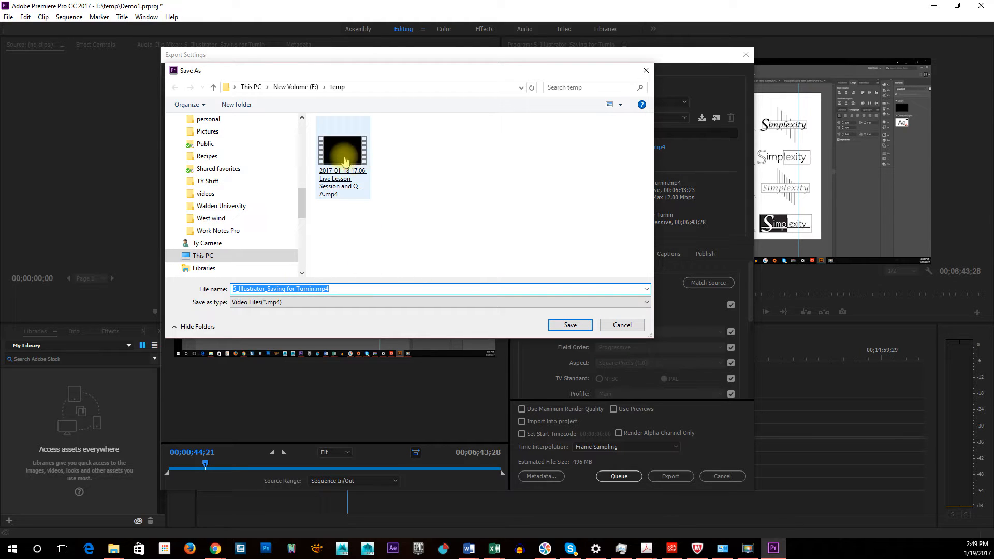
click(622, 326)
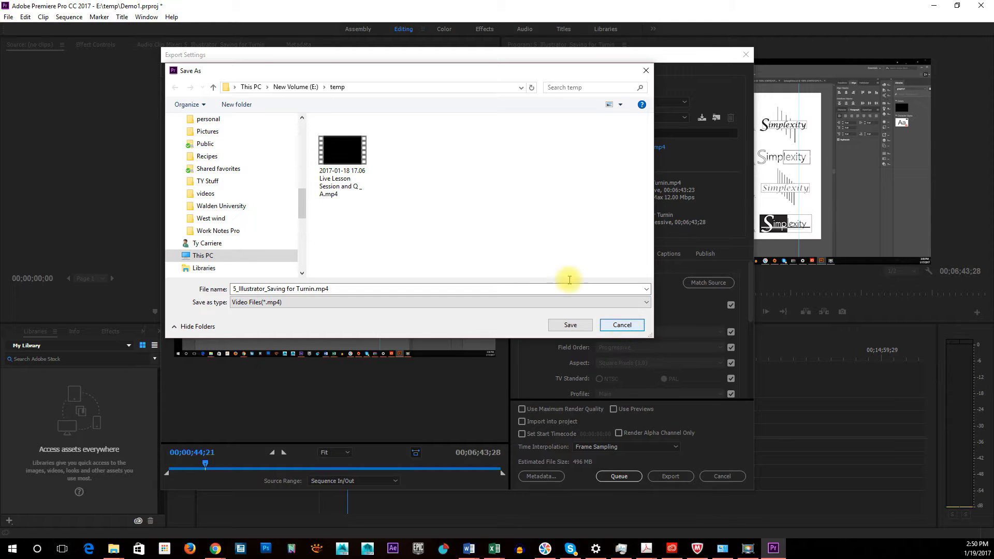
click(624, 325)
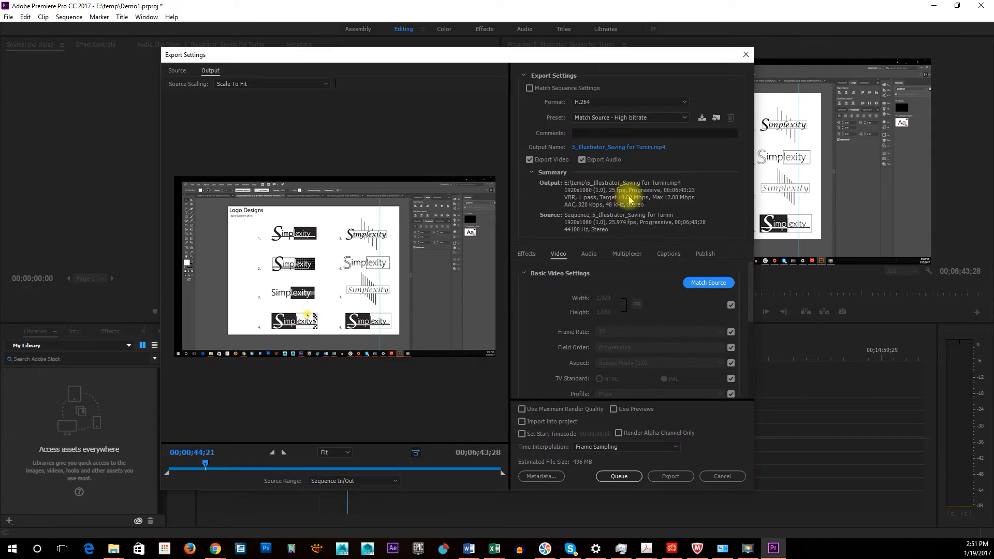
Match the export's video settings to the source and review the bitrate settings
click(714, 282)
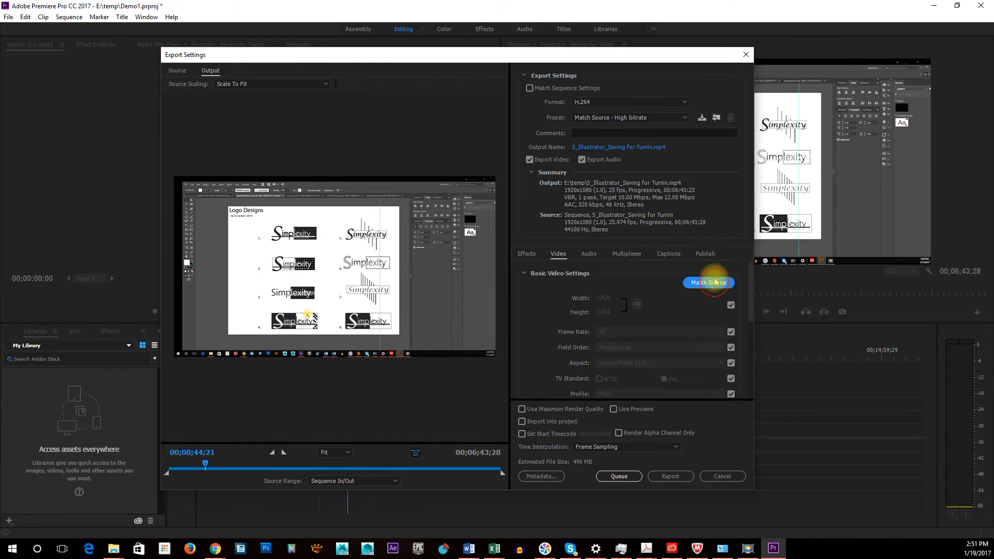
scroll(644, 323, down, 5)
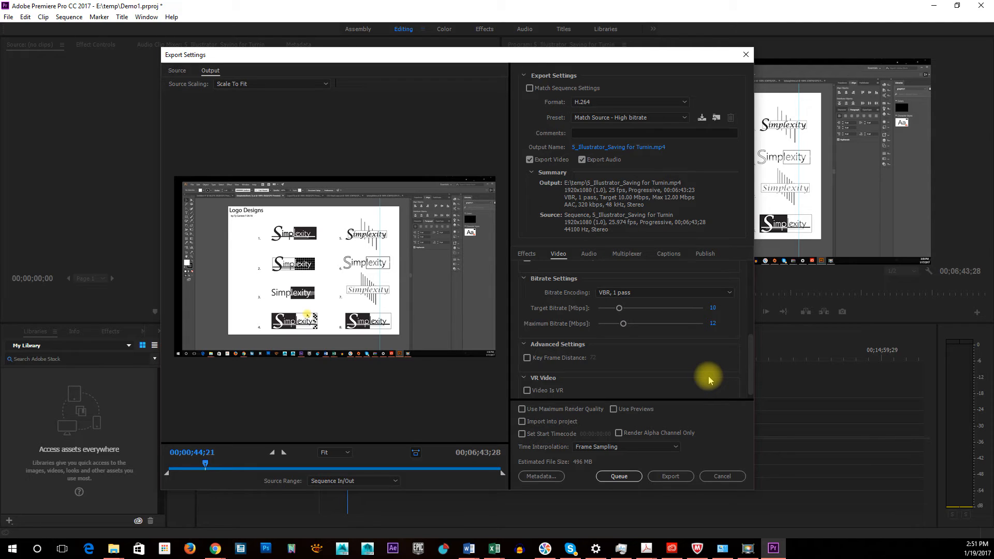
scroll(708, 376, down, 1)
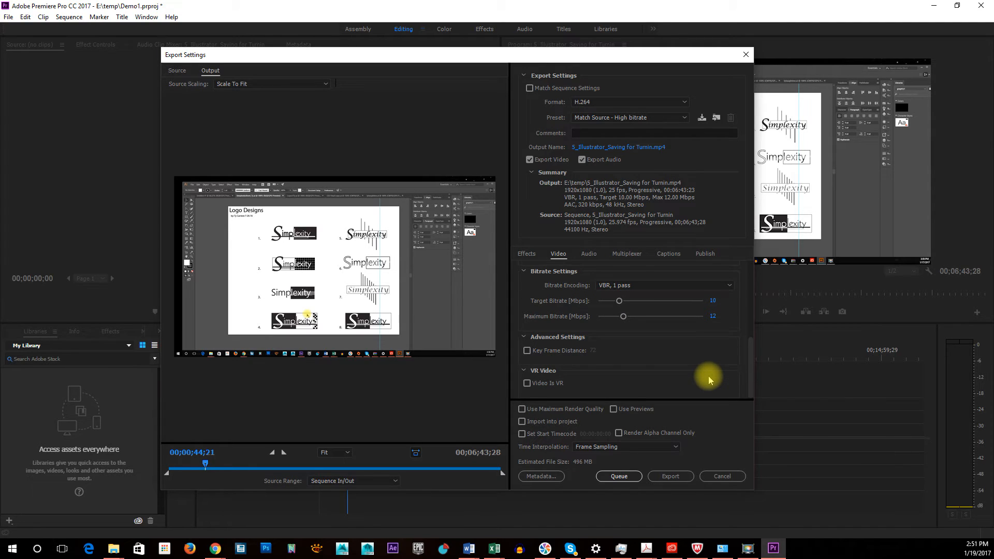
Set the export's audio codec to AAC with a 48000 Hz sample rate, and review the audio bitrate settings
click(579, 252)
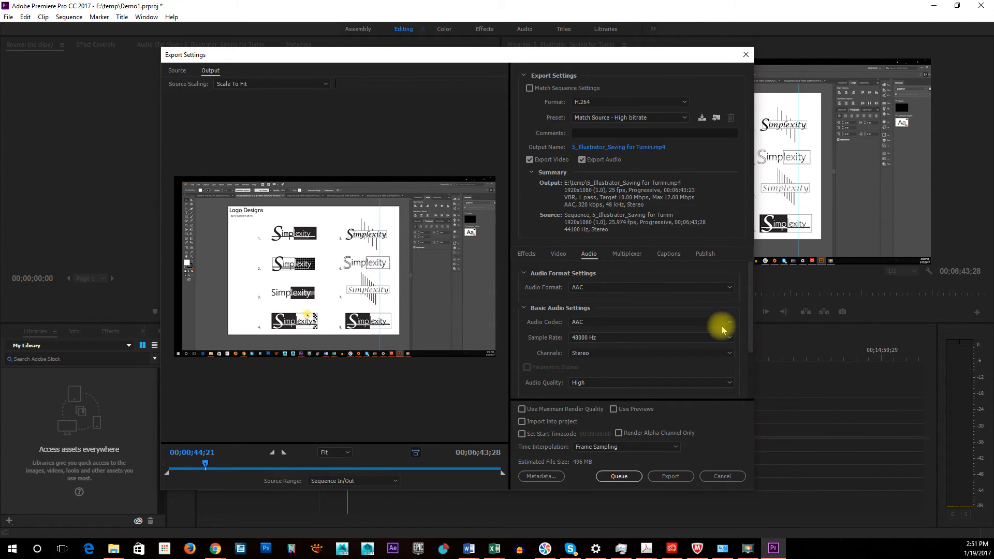
scroll(646, 326, down, 1)
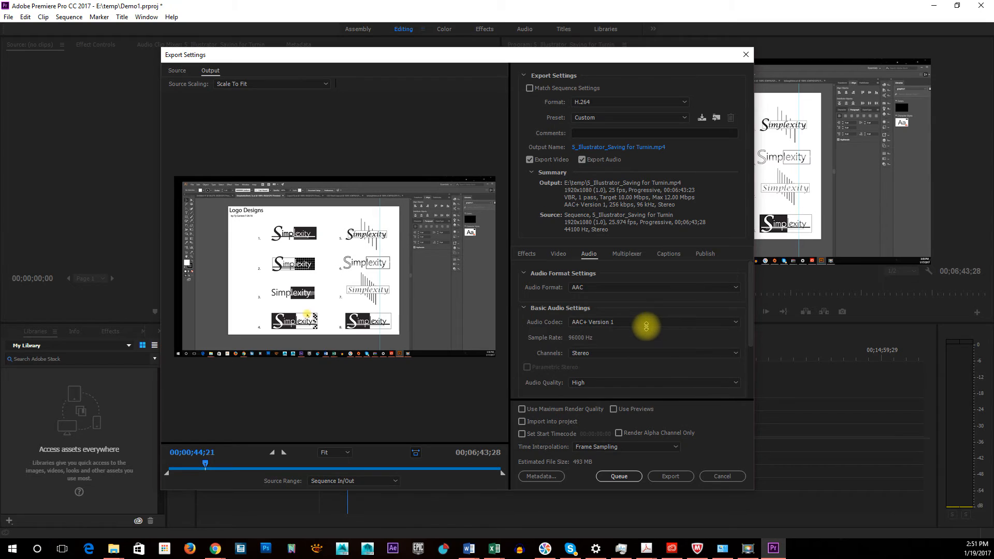
click(644, 331)
click(634, 333)
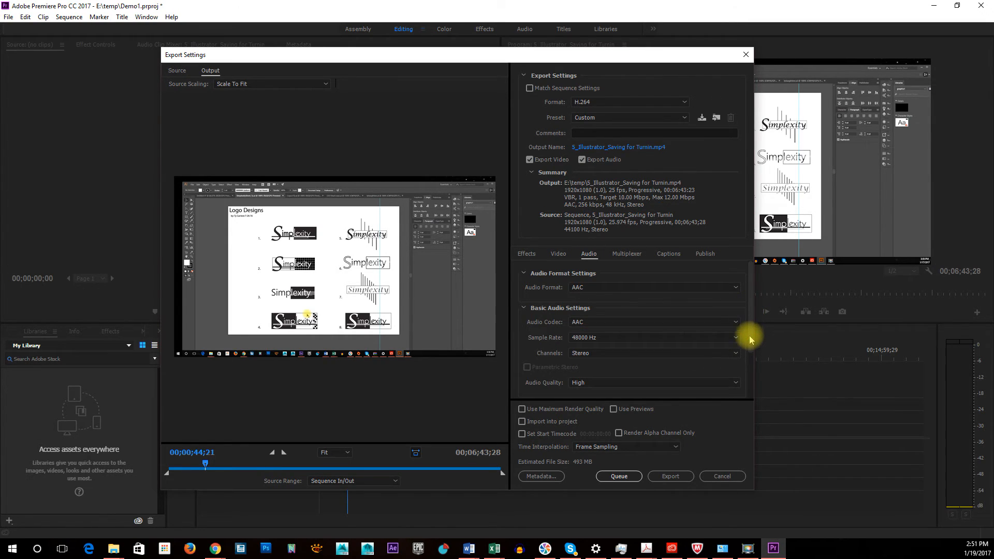
scroll(750, 339, down, 2)
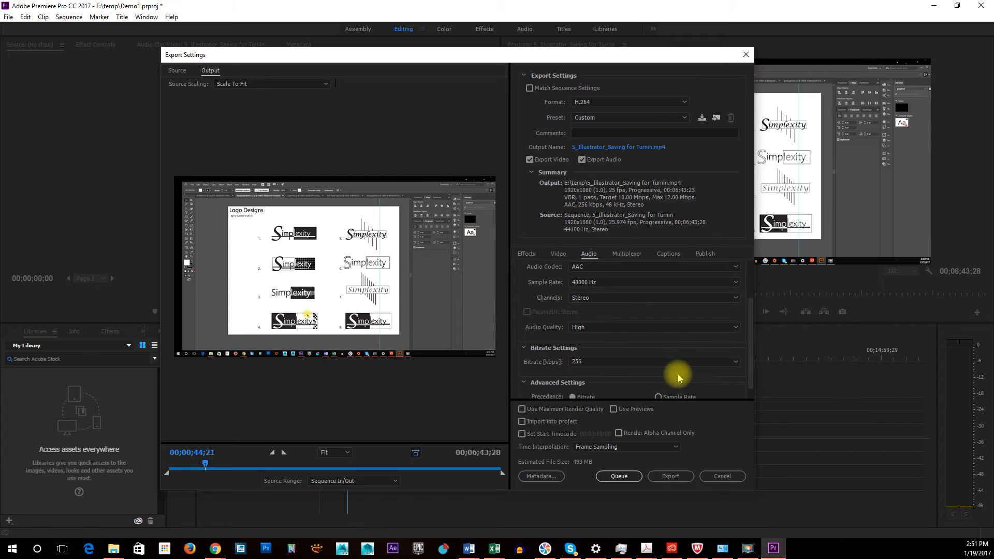
Start exporting the sequence with its video settings matched to the source, and cancel the encoding
click(557, 254)
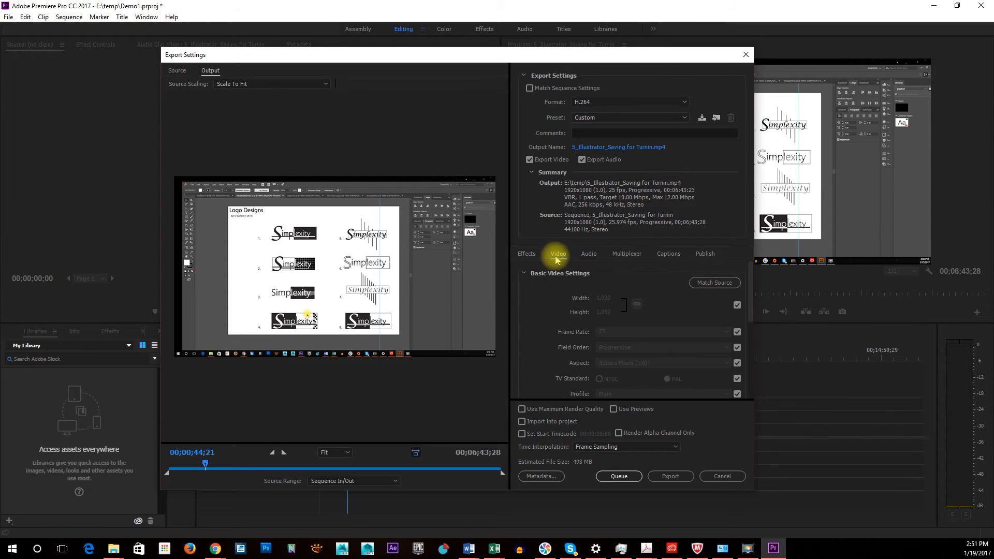
click(694, 285)
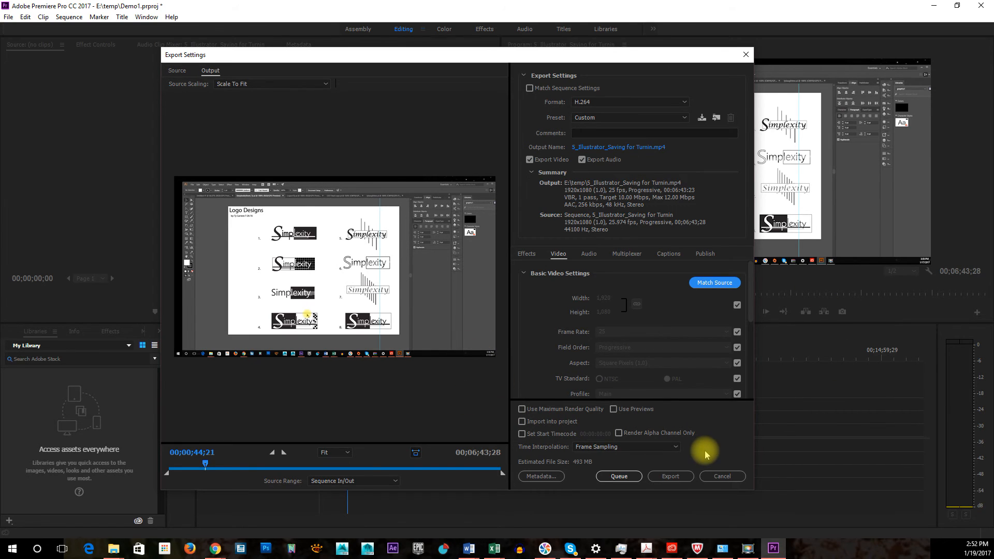
click(676, 475)
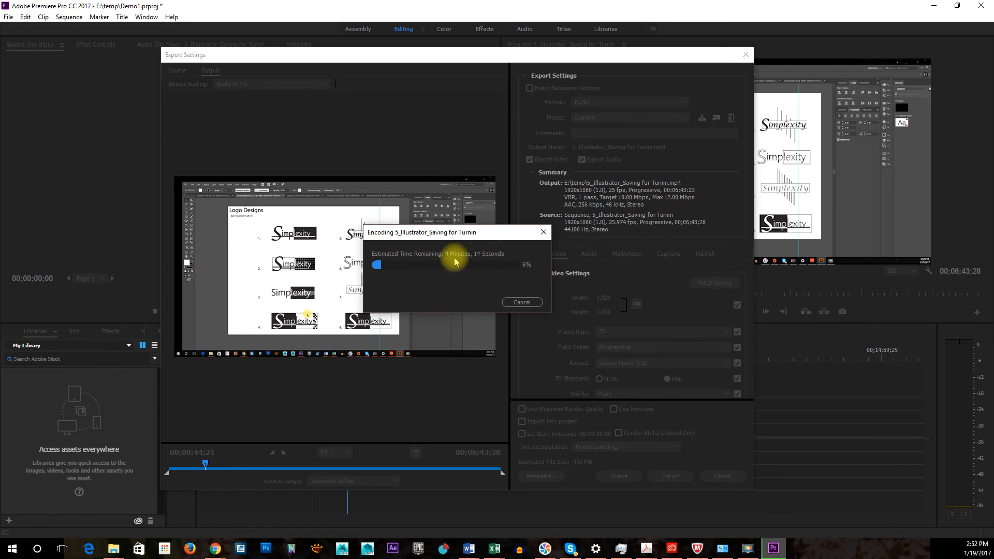
click(526, 302)
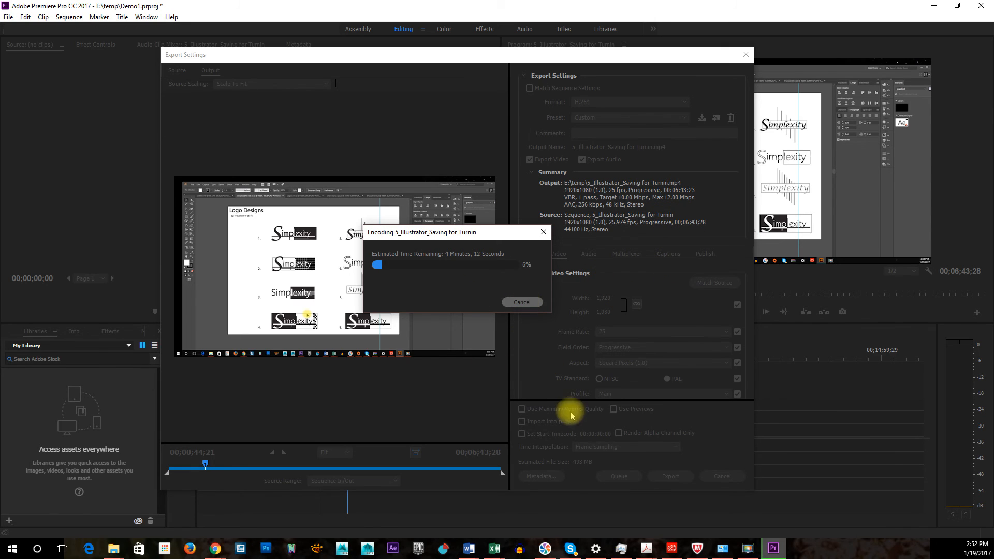